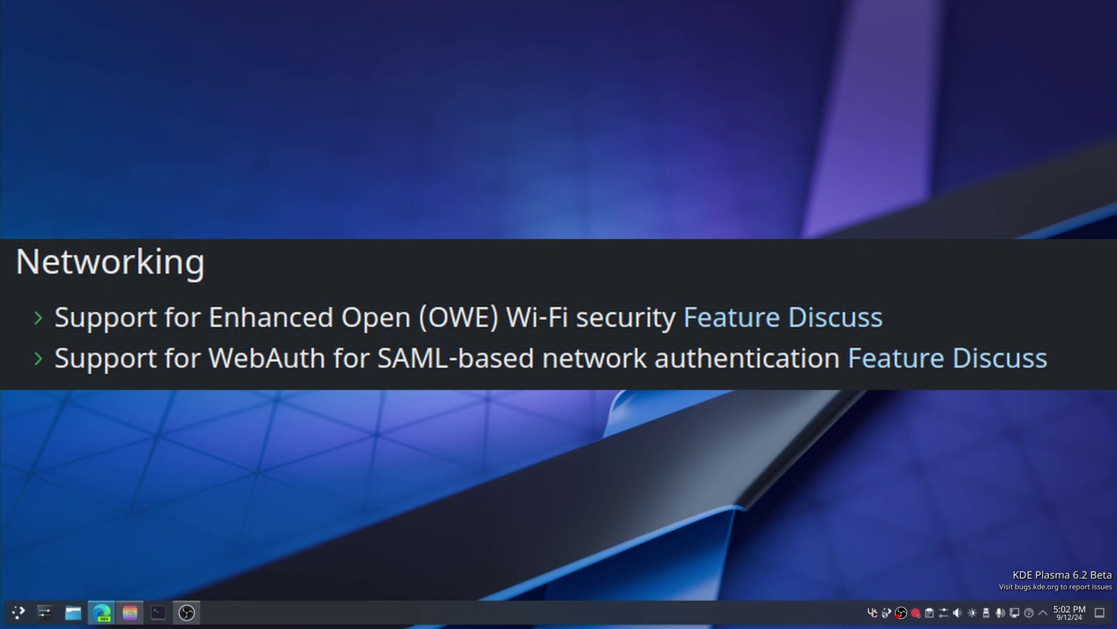
{"action": "left_click", "coordinate": [102, 613]}
{"action": "scroll", "coordinate": [239, 229], "scroll_direction": "down", "scroll_amount": 15}
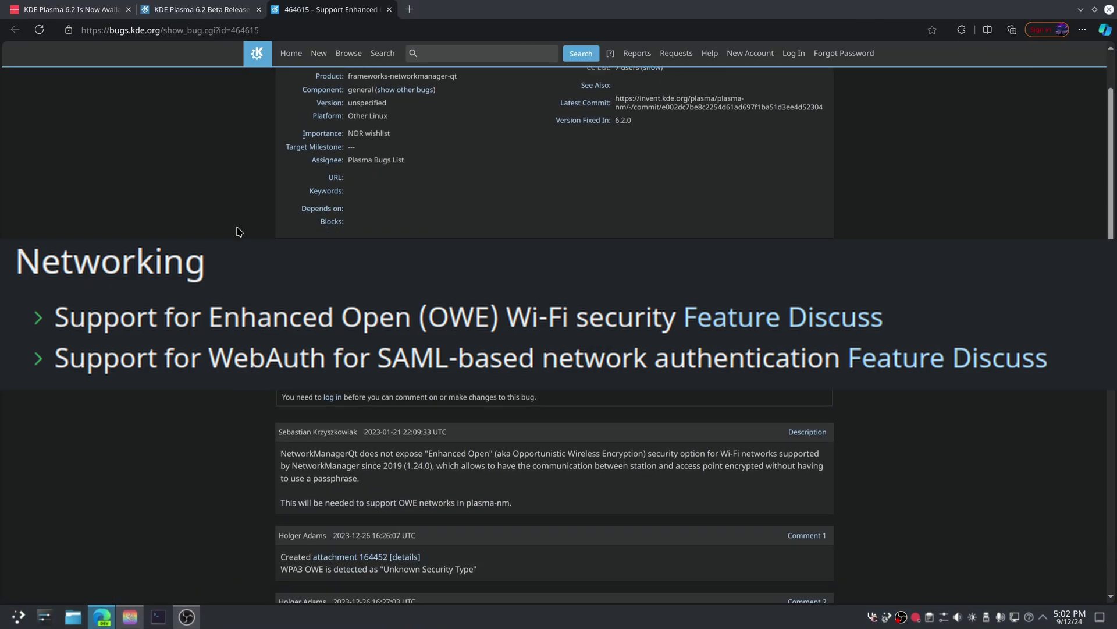
{"action": "scroll", "coordinate": [239, 230], "scroll_direction": "down", "scroll_amount": 3}
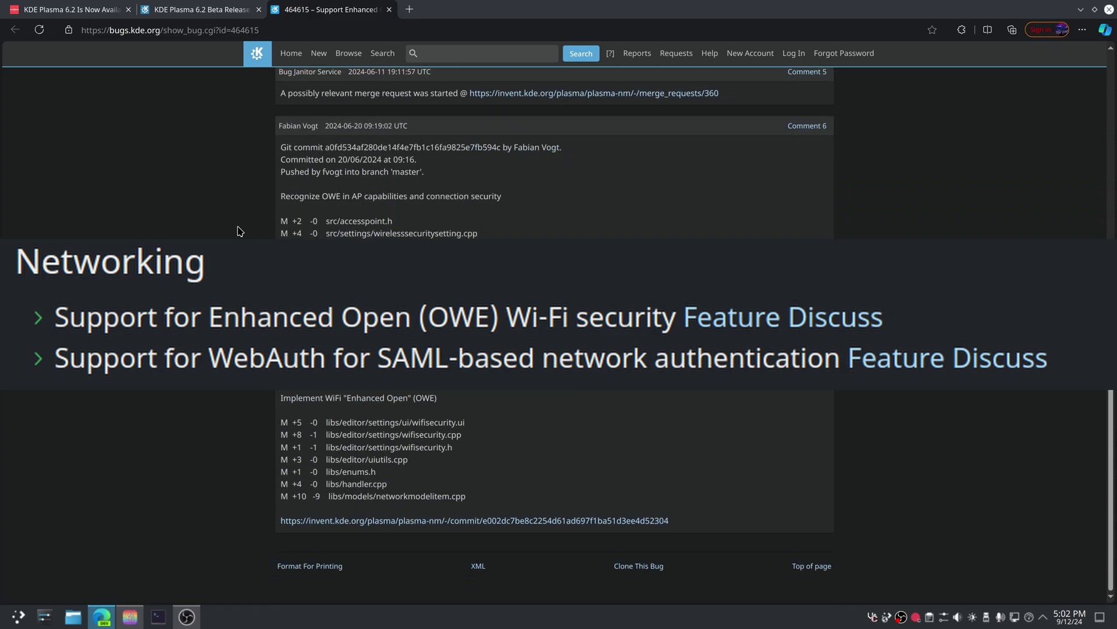
{"action": "scroll", "coordinate": [238, 230], "scroll_direction": "up", "scroll_amount": 18}
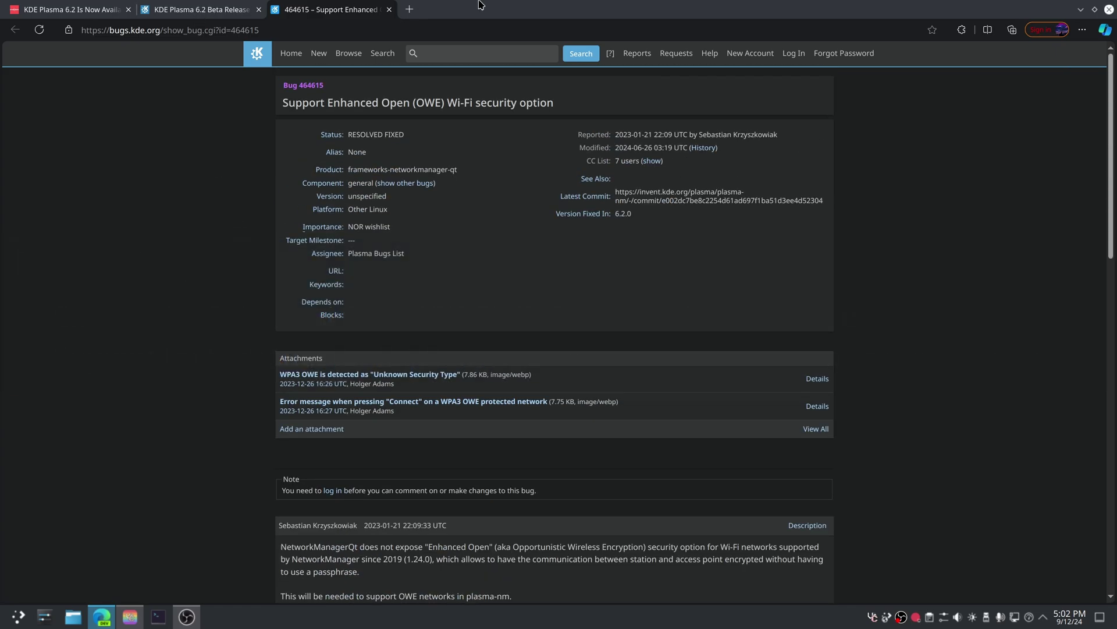
{"action": "key", "text": "super+d"}
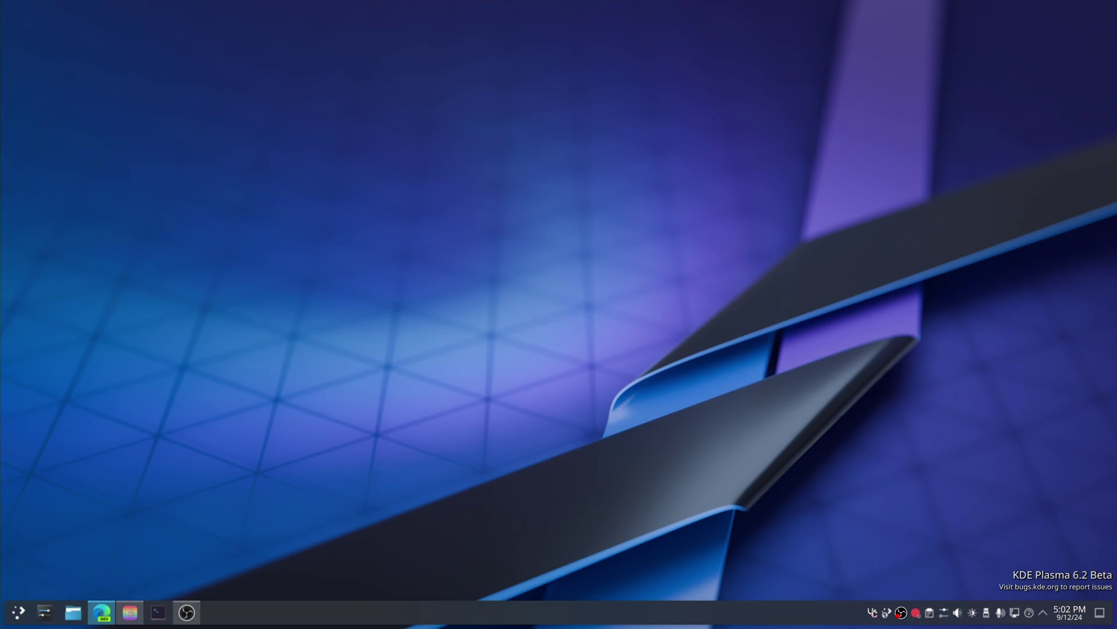
Launch System Settings and apply the purple accent colour on the Colors page
{"action": "left_click_drag", "start_coordinate": [45, 612], "coordinate": [619, 104]}
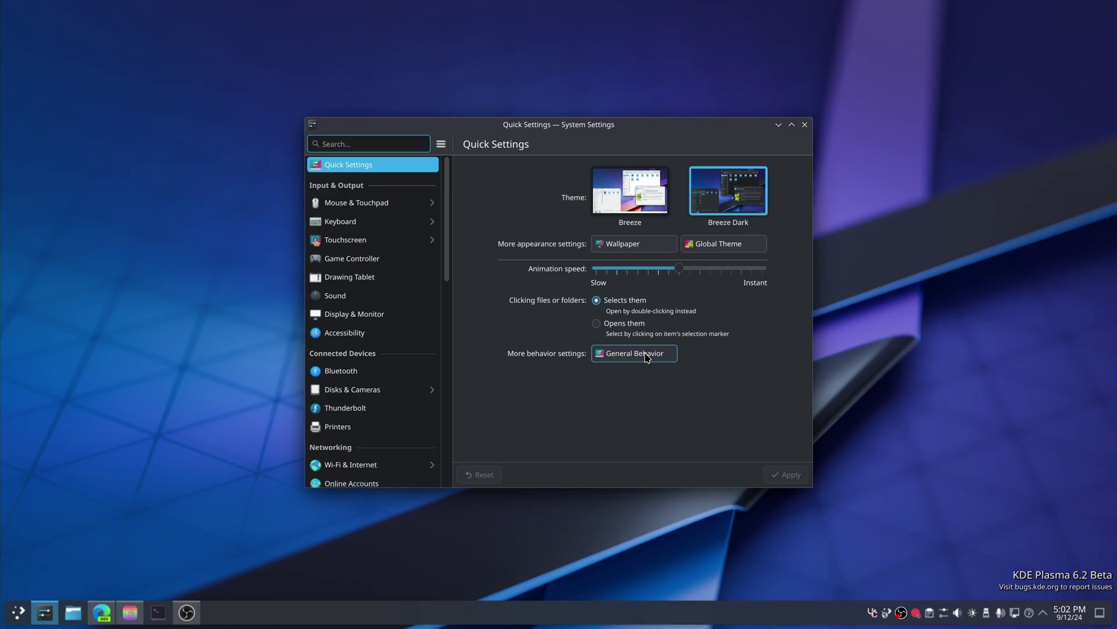
{"action": "scroll", "coordinate": [361, 322], "scroll_direction": "down", "scroll_amount": 5}
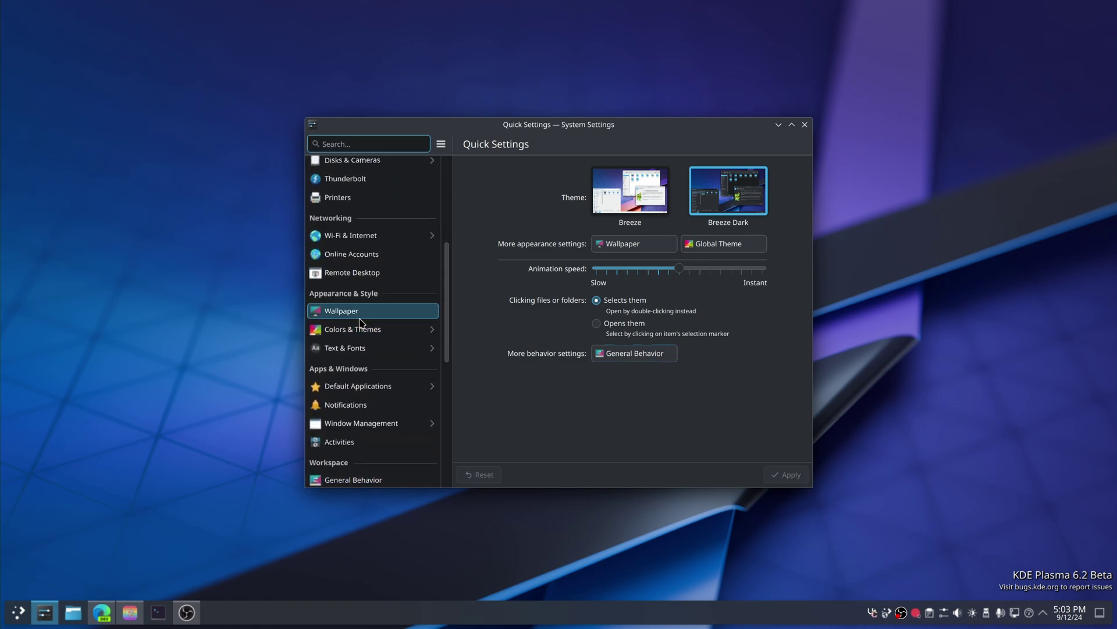
{"action": "left_click", "coordinate": [361, 330]}
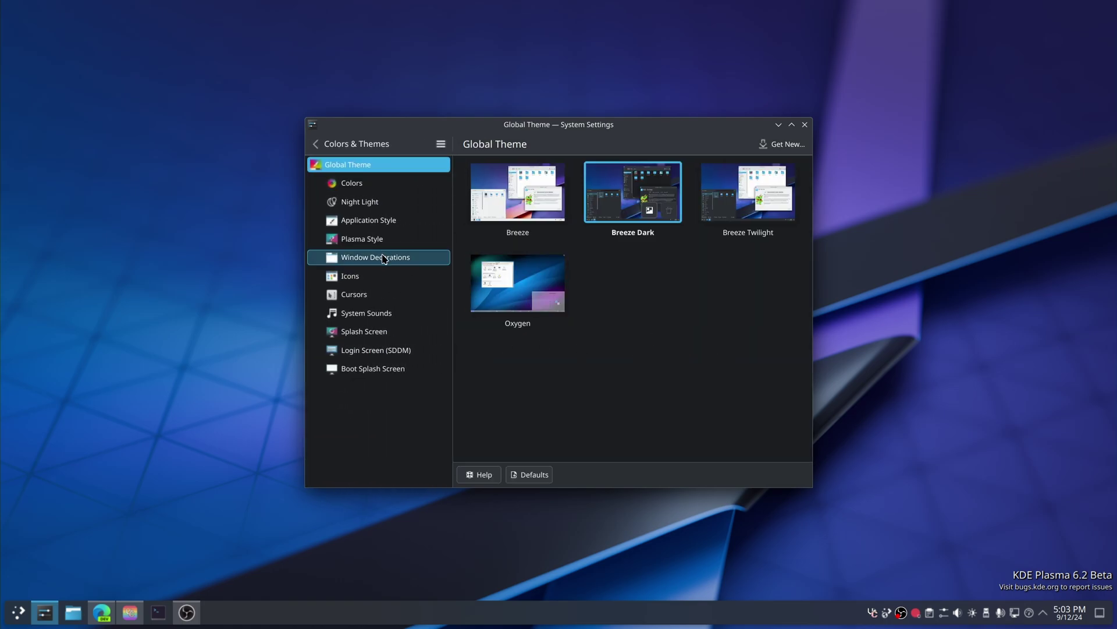
{"action": "left_click", "coordinate": [351, 184]}
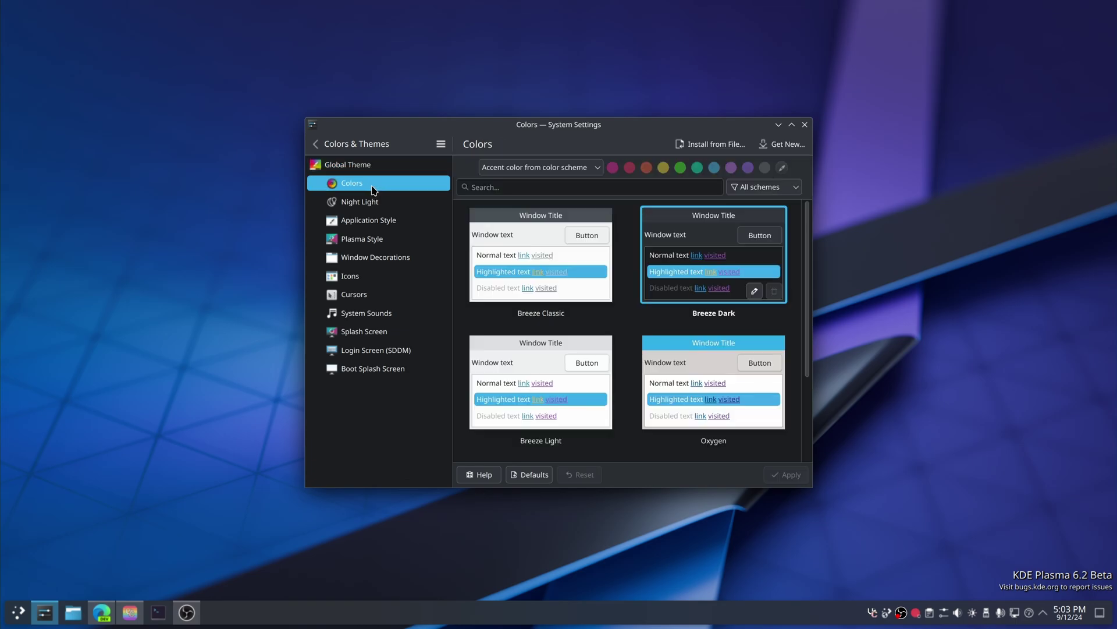
{"action": "left_click", "coordinate": [748, 168]}
{"action": "left_click", "coordinate": [787, 474]}
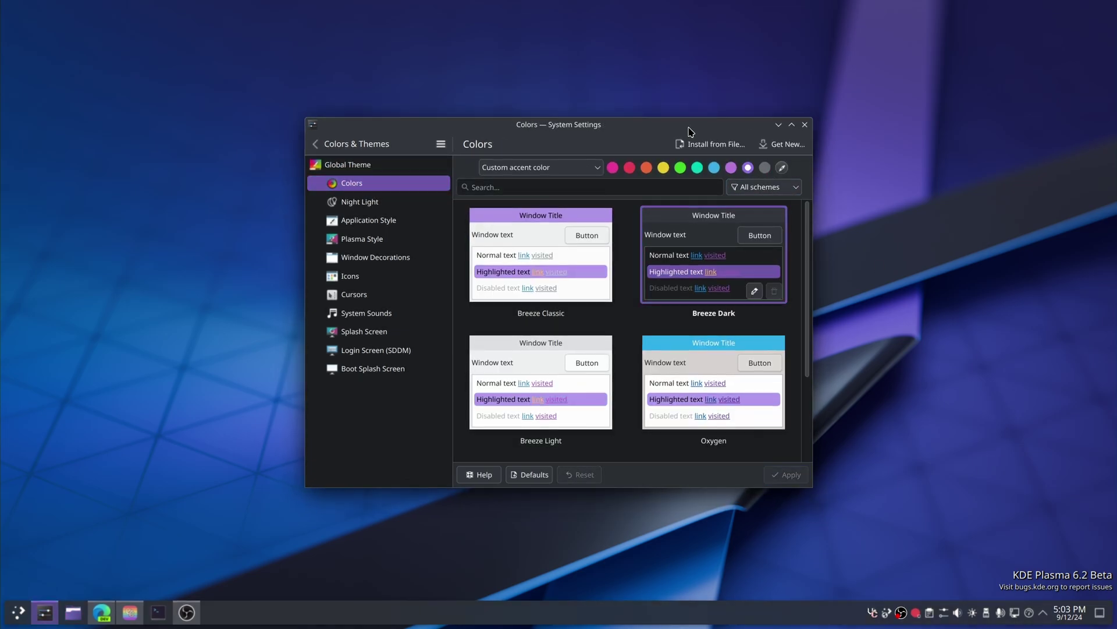
Browse the Night Light, Plasma Style, window decoration, icon and application style pages, then return to Colors
{"action": "left_click_drag", "start_coordinate": [689, 131], "coordinate": [628, 103]}
{"action": "left_click", "coordinate": [299, 173]}
{"action": "left_click", "coordinate": [301, 210]}
{"action": "left_click", "coordinate": [297, 229]}
{"action": "left_click", "coordinate": [291, 247]}
{"action": "left_click", "coordinate": [303, 191]}
{"action": "left_click", "coordinate": [291, 154]}
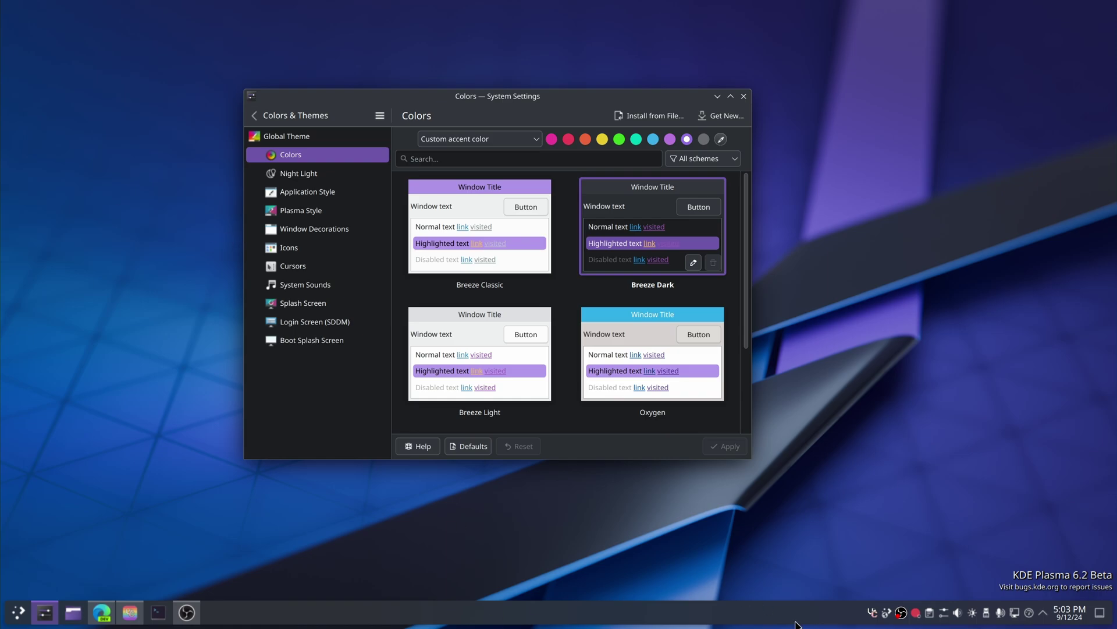
Peek at the status and notifications popup, the desktop menu and the panel menu, dismissing each
{"action": "left_click", "coordinate": [1044, 613]}
{"action": "left_click", "coordinate": [1045, 613]}
{"action": "right_click", "coordinate": [181, 172]}
{"action": "left_click", "coordinate": [121, 209]}
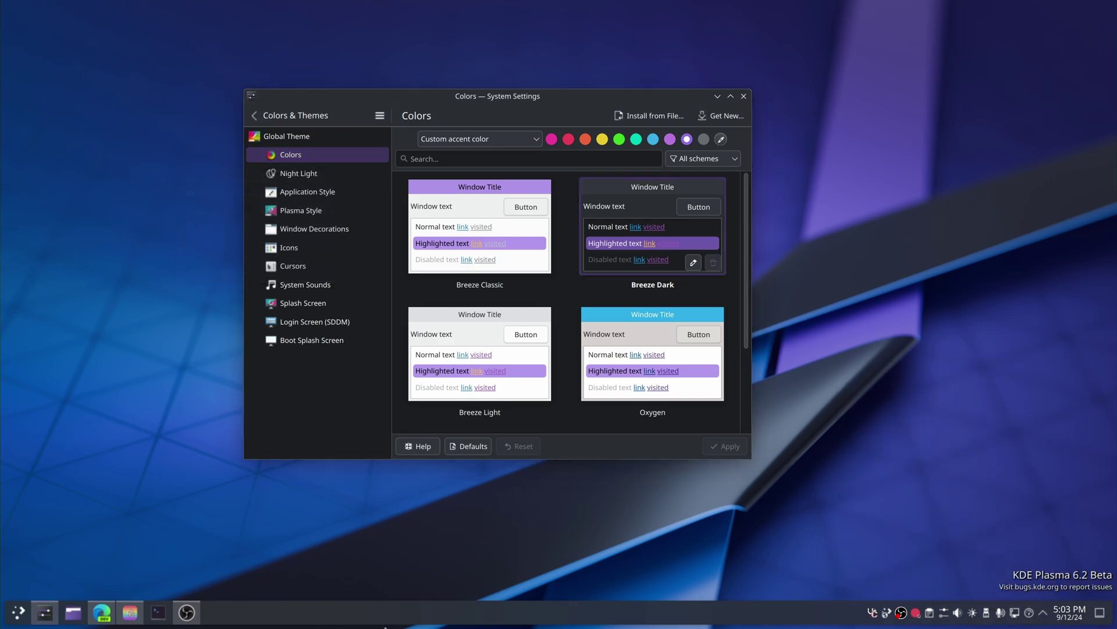
{"action": "right_click", "coordinate": [400, 613]}
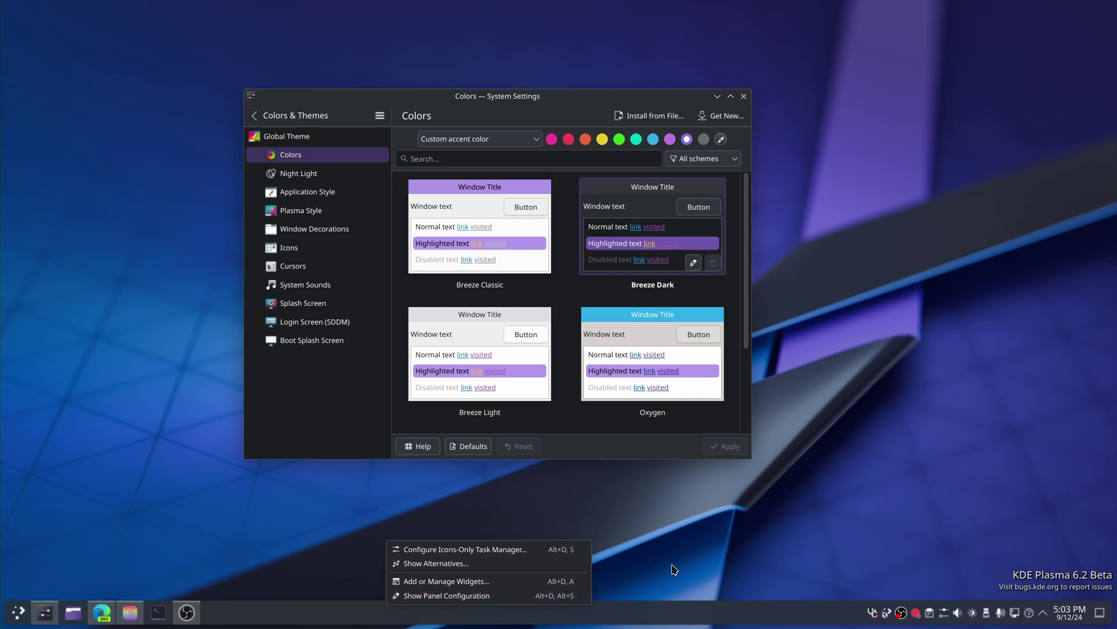
{"action": "left_click", "coordinate": [860, 356]}
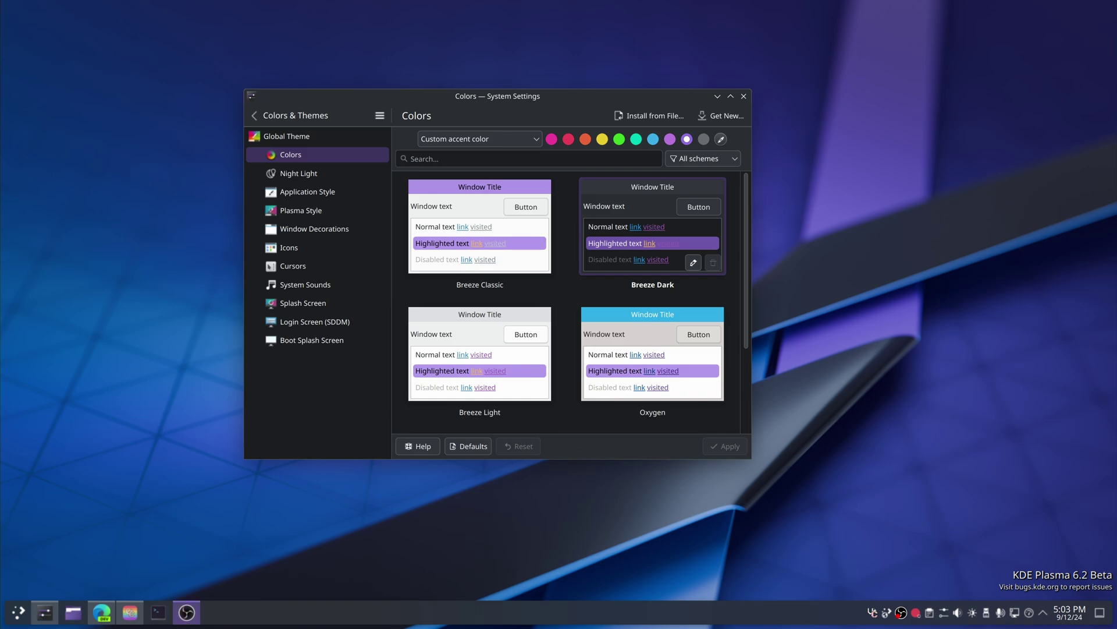
Enter edit mode with the Widgets explorer via Add or Manage Widgets on the task manager
{"action": "right_click", "coordinate": [389, 526]}
{"action": "right_click", "coordinate": [352, 619]}
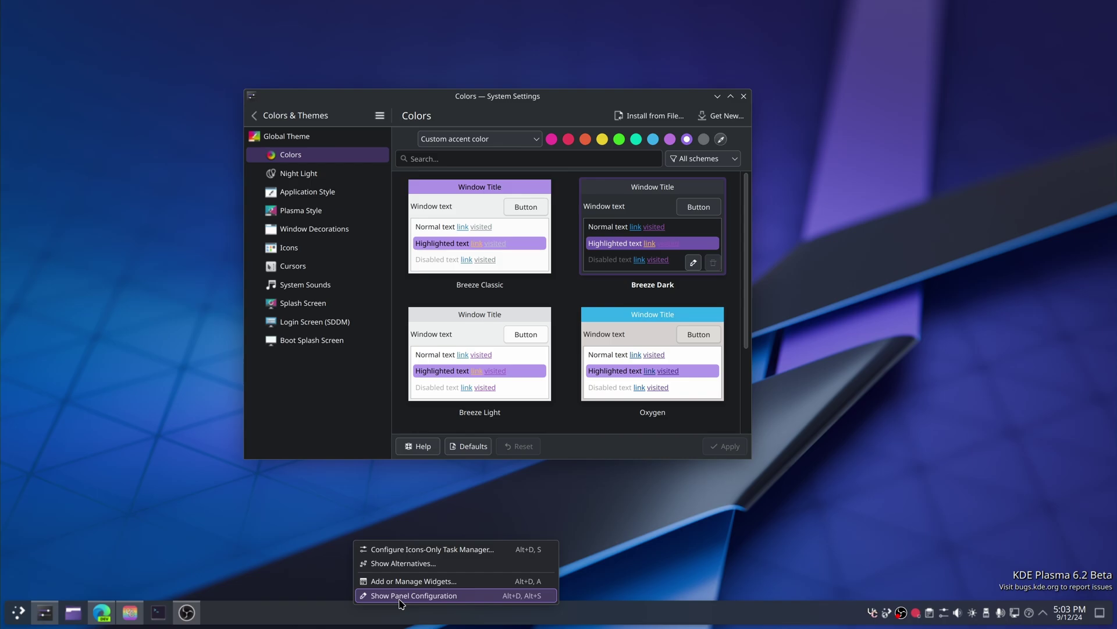
{"action": "left_click", "coordinate": [408, 581]}
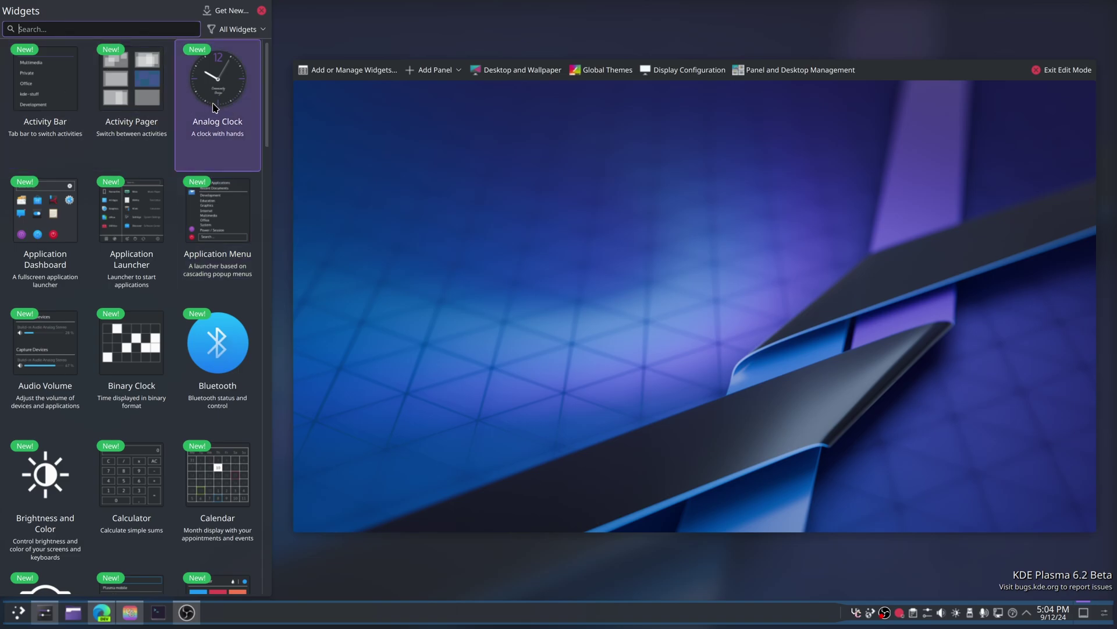
Scroll down through the Widgets explorer's list of available widgets
{"action": "scroll", "coordinate": [198, 361], "scroll_direction": "down", "scroll_amount": 3}
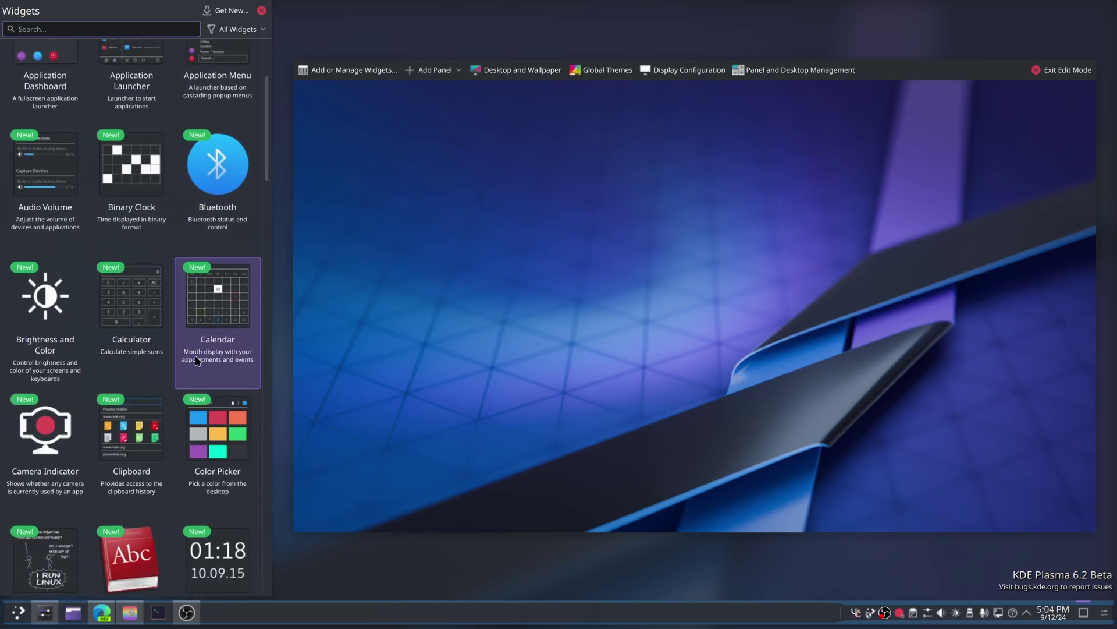
{"action": "scroll", "coordinate": [196, 360], "scroll_direction": "down", "scroll_amount": 12}
{"action": "scroll", "coordinate": [195, 358], "scroll_direction": "down", "scroll_amount": 14}
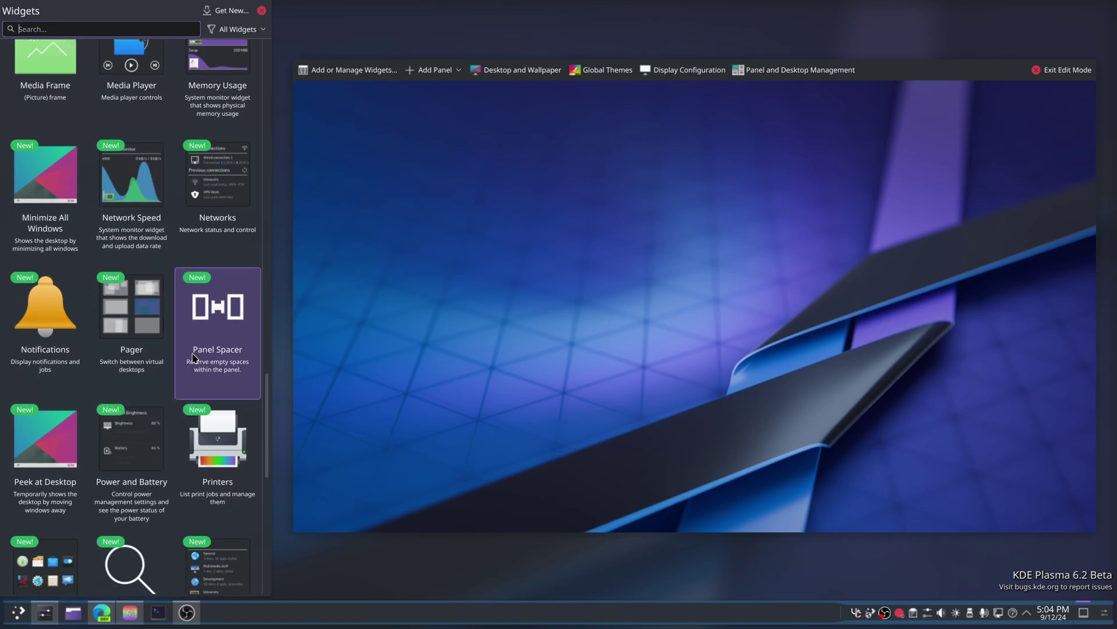
{"action": "scroll", "coordinate": [194, 357], "scroll_direction": "down", "scroll_amount": 2}
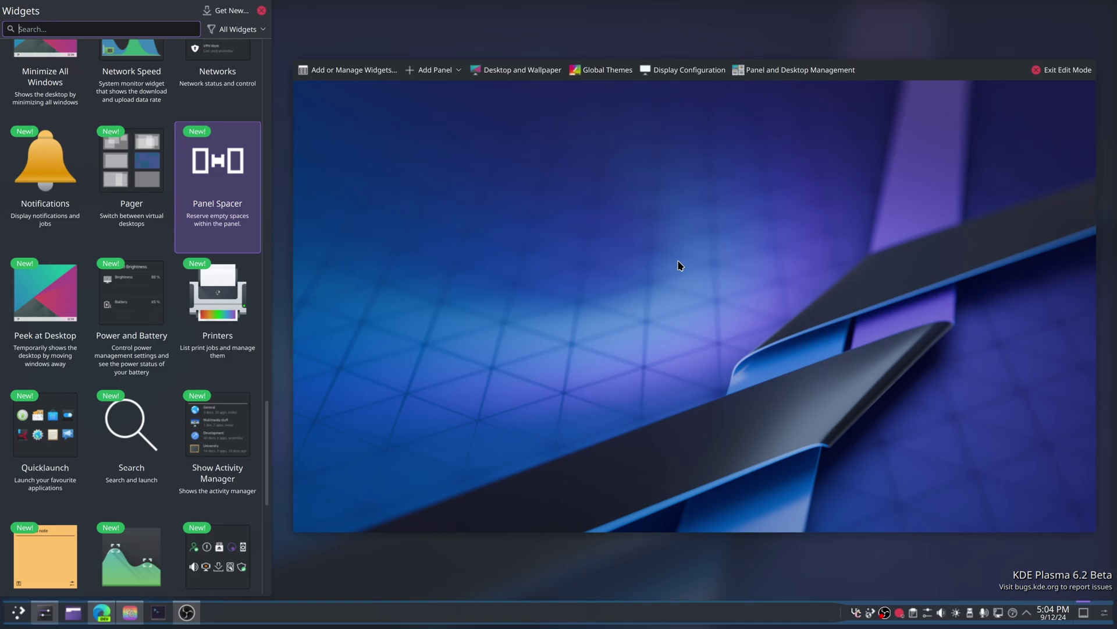
{"action": "scroll", "coordinate": [97, 320], "scroll_direction": "down", "scroll_amount": 7}
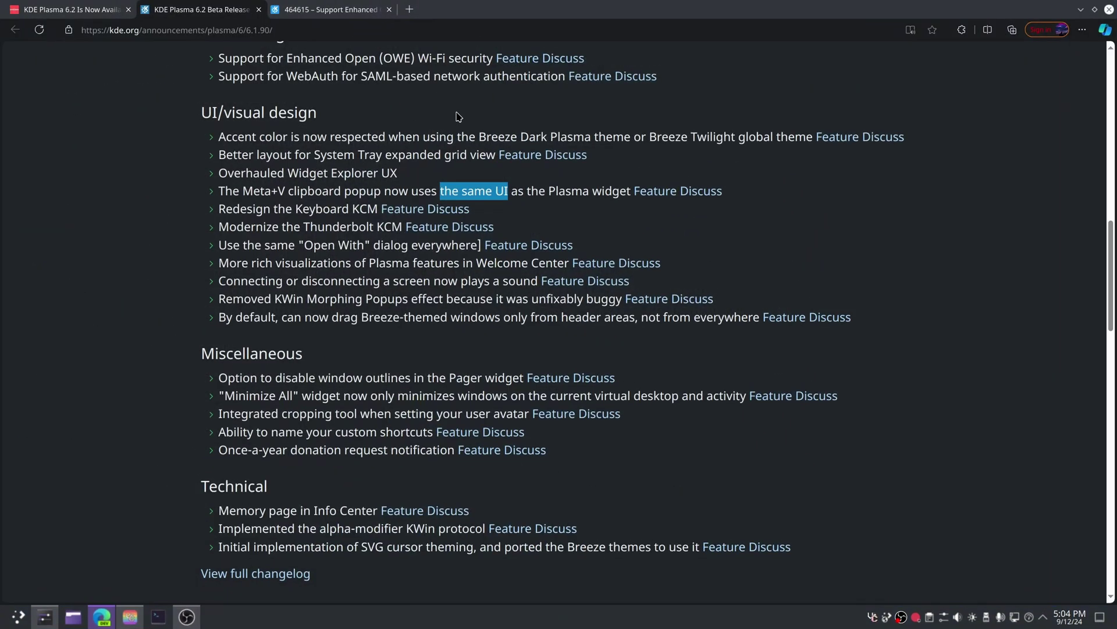
Show and dismiss the Meta+V clipboard popup, then hide the browser to reveal the desktop
{"action": "key", "text": "super+v"}
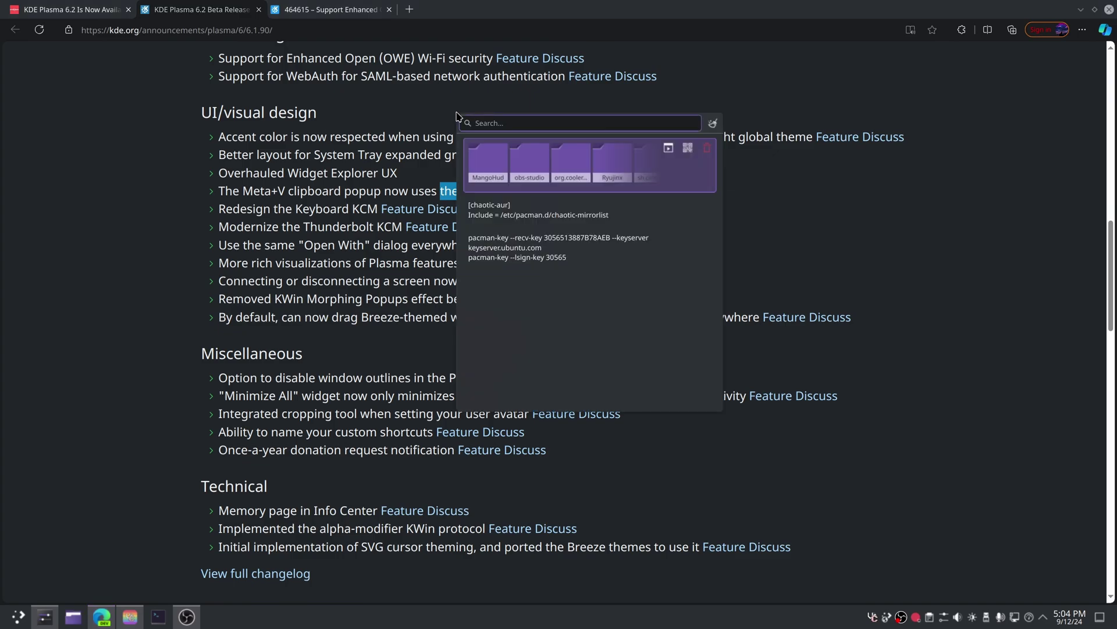
{"action": "left_click", "coordinate": [923, 291]}
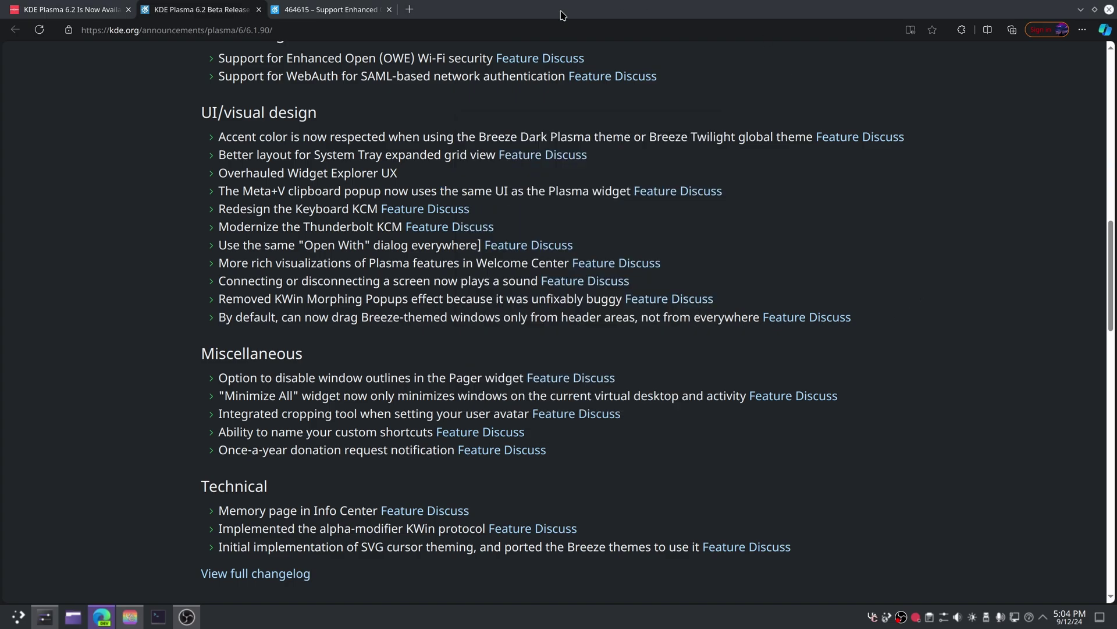
{"action": "key", "text": "ctrl+super+Right"}
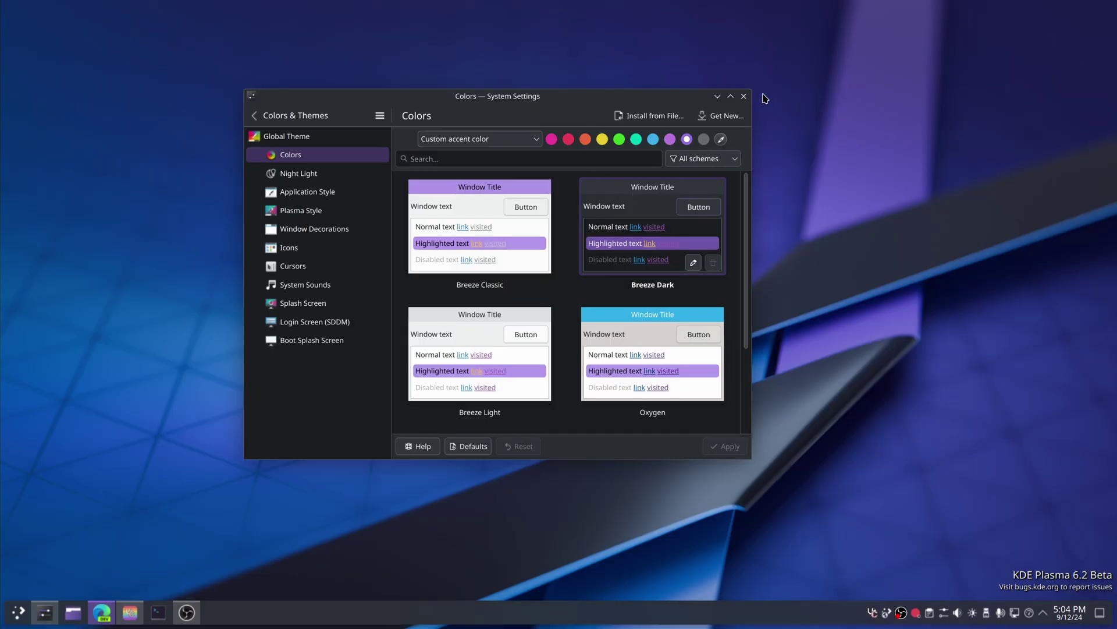
Close System Settings, relaunch it and scroll through its category list
{"action": "left_click", "coordinate": [744, 97]}
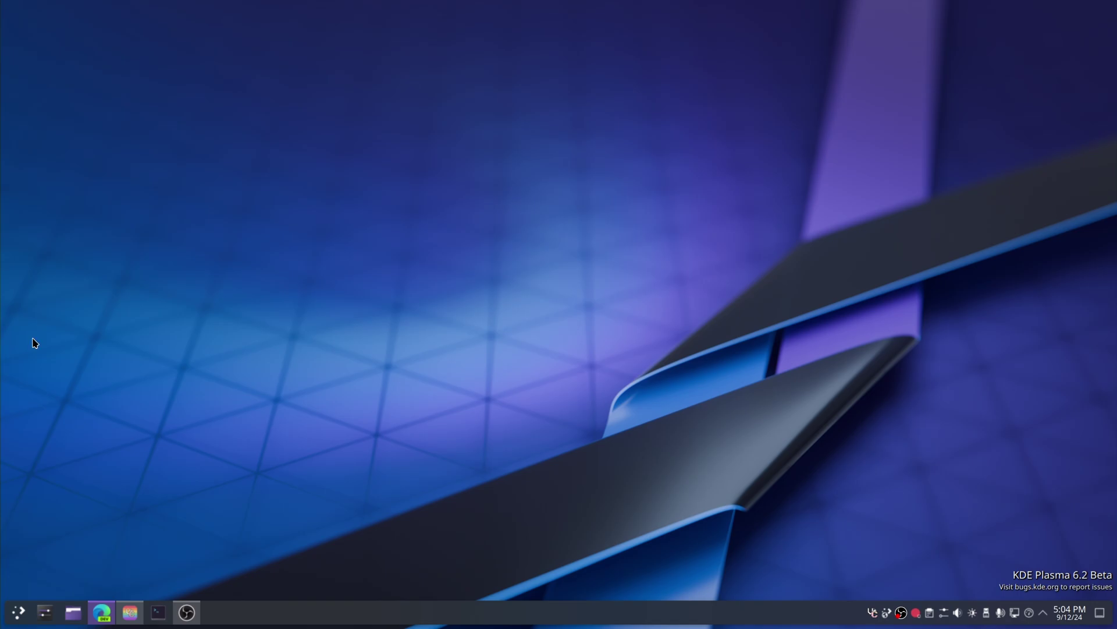
{"action": "left_click_drag", "start_coordinate": [45, 612], "coordinate": [410, 475]}
{"action": "scroll", "coordinate": [403, 291], "scroll_direction": "down", "scroll_amount": 5}
{"action": "scroll", "coordinate": [403, 291], "scroll_direction": "down", "scroll_amount": 5}
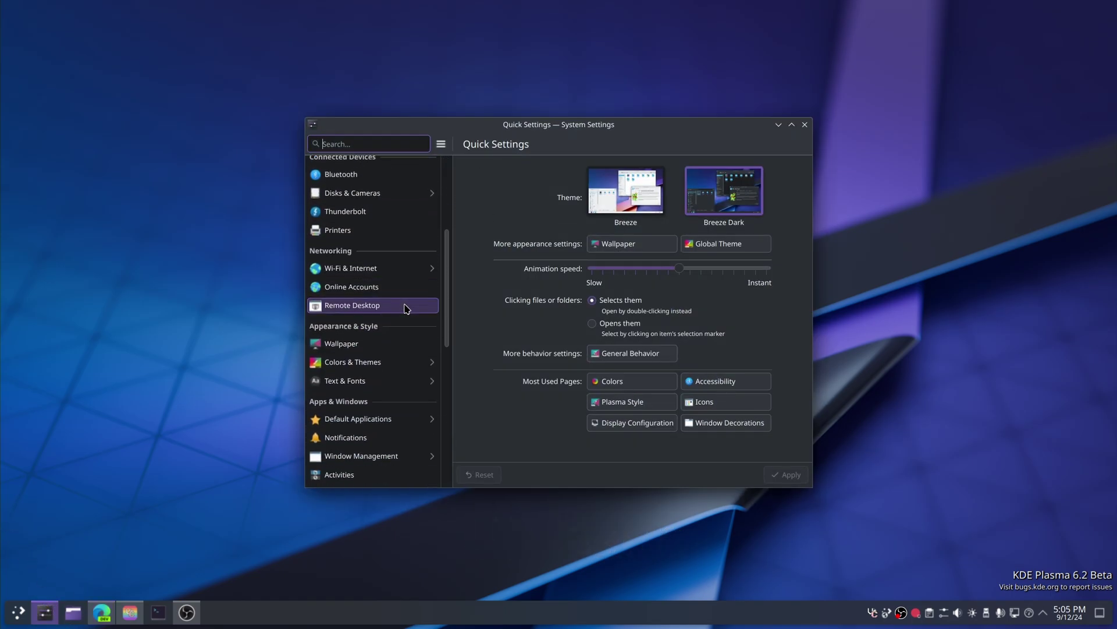
{"action": "scroll", "coordinate": [405, 309], "scroll_direction": "down", "scroll_amount": 5}
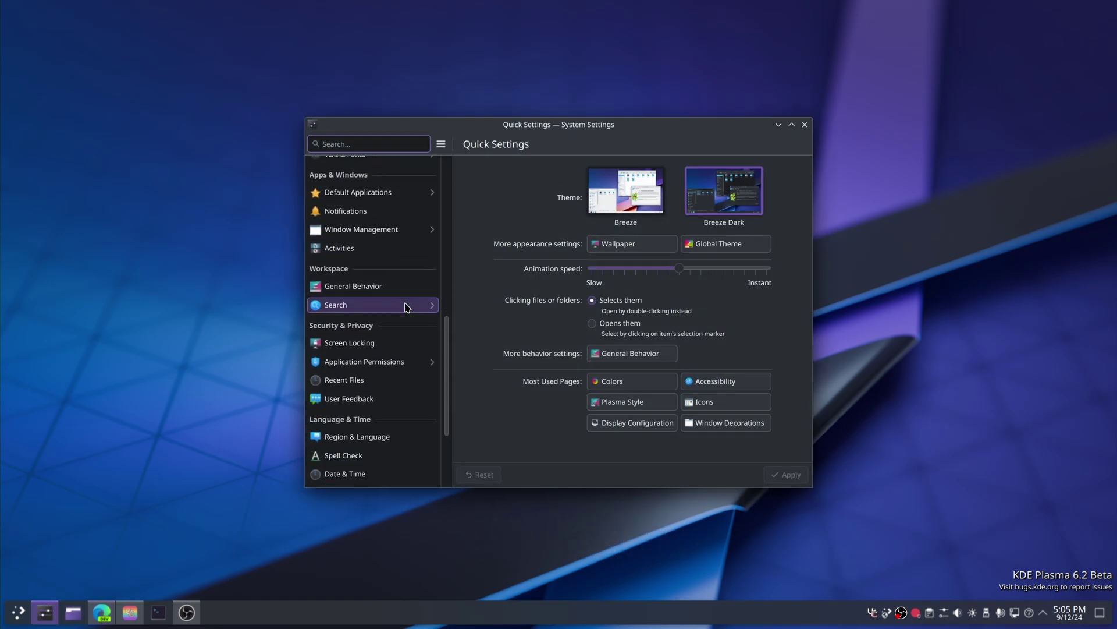
{"action": "scroll", "coordinate": [406, 308], "scroll_direction": "up", "scroll_amount": 15}
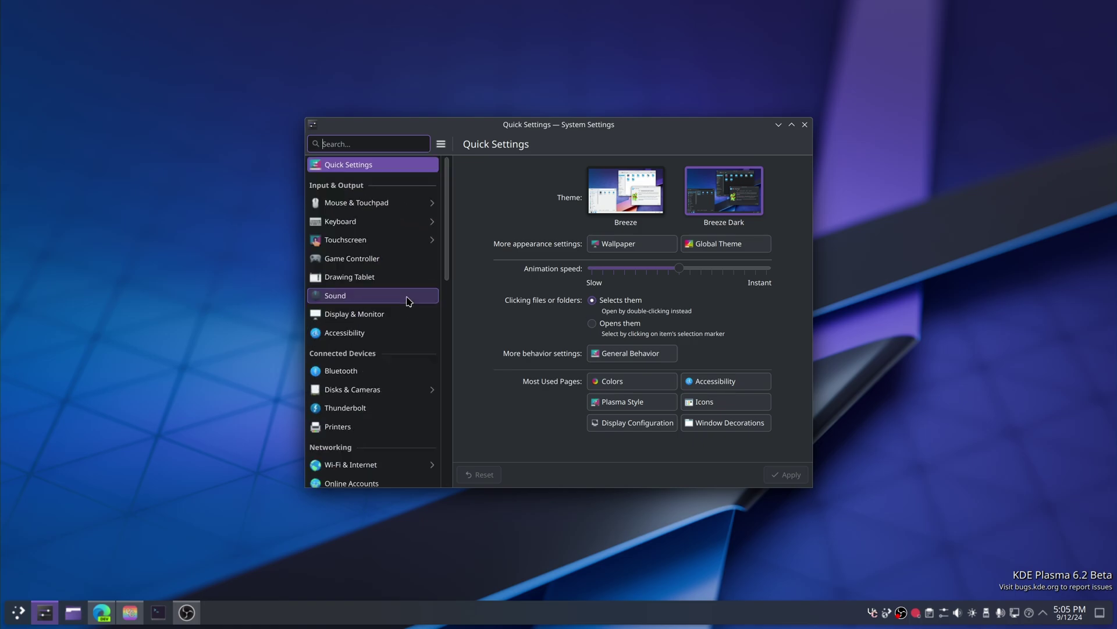
View the Keyboard page, then the Thunderbolt page, and return focus to the desktop
{"action": "left_click", "coordinate": [369, 220]}
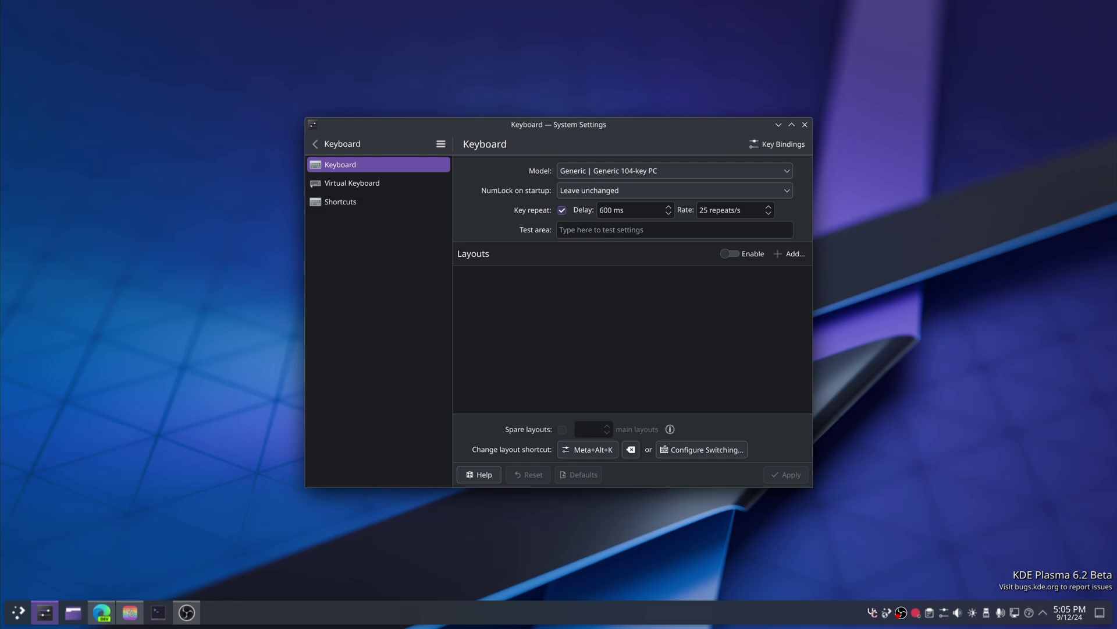
{"action": "left_click", "coordinate": [315, 144]}
{"action": "scroll", "coordinate": [422, 302], "scroll_direction": "down", "scroll_amount": 3}
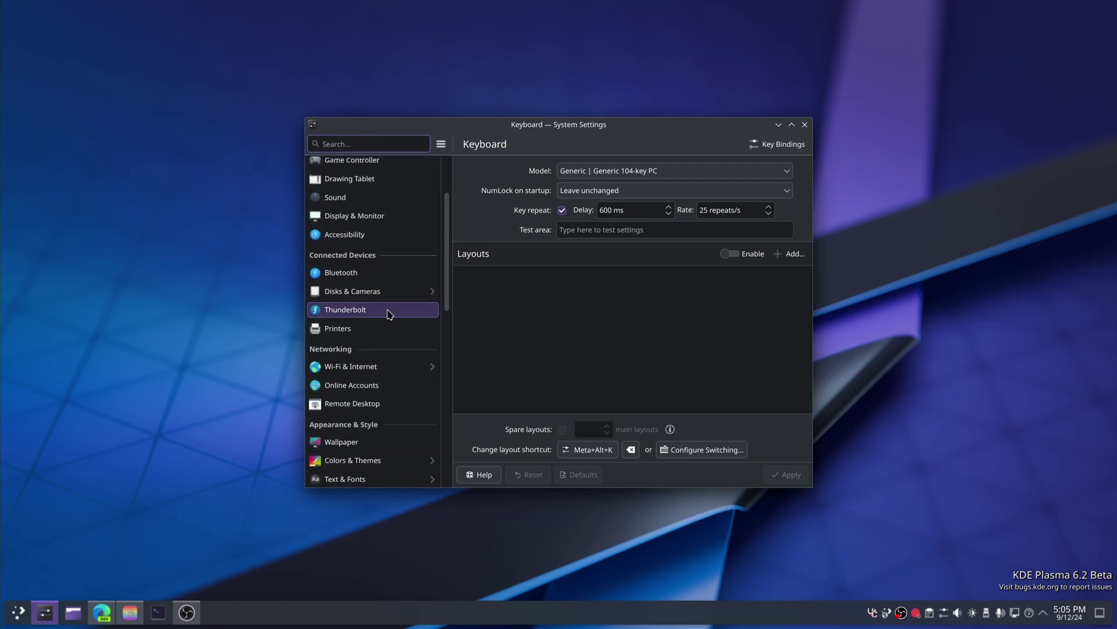
{"action": "left_click", "coordinate": [391, 310]}
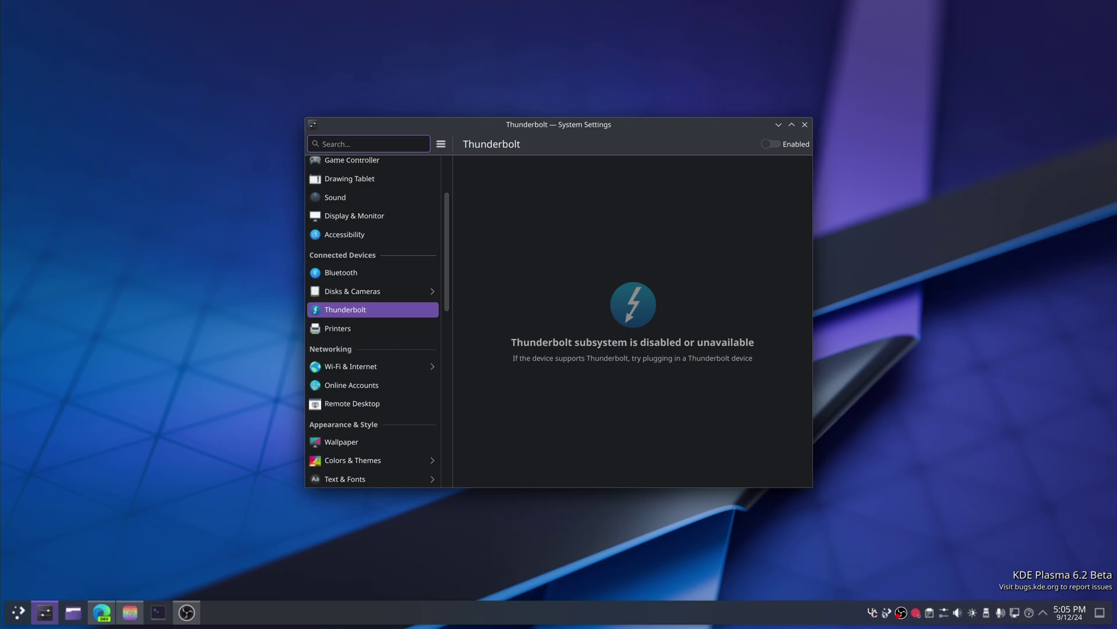
{"action": "left_click", "coordinate": [280, 309]}
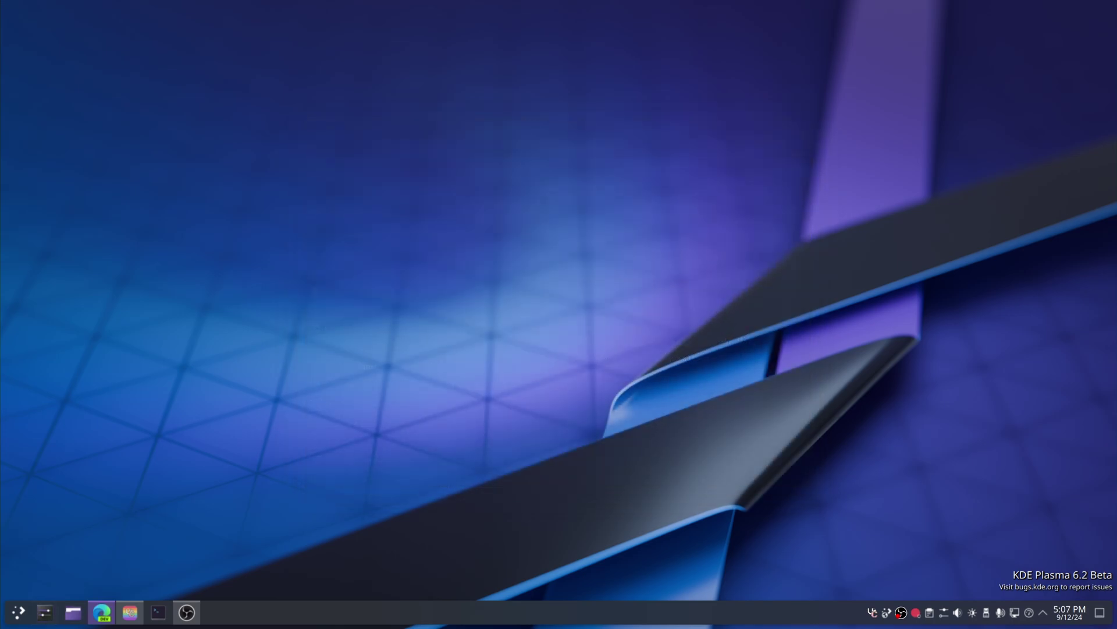
Launch Welcome Center from the launcher and page through to the Enjoy It! page
{"action": "right_click", "coordinate": [354, 375]}
{"action": "key", "text": "Escape"}
{"action": "left_click", "coordinate": [18, 611]}
{"action": "left_click", "coordinate": [18, 531]}
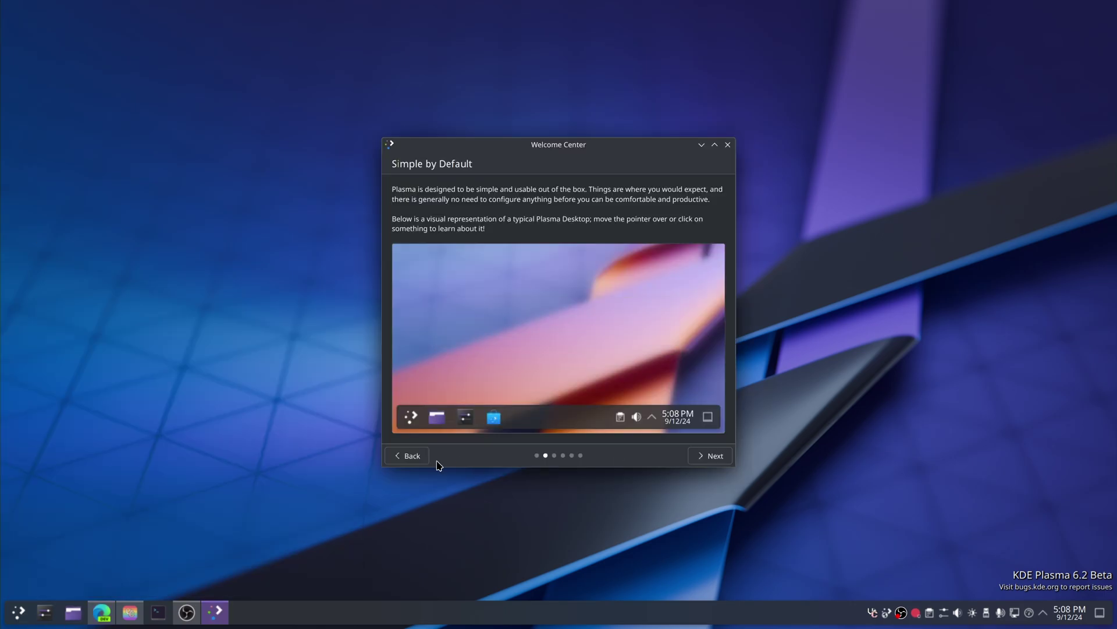
{"action": "mouse_move", "coordinate": [690, 426]}
{"action": "mouse_move", "coordinate": [415, 423]}
{"action": "left_click", "coordinate": [716, 458]}
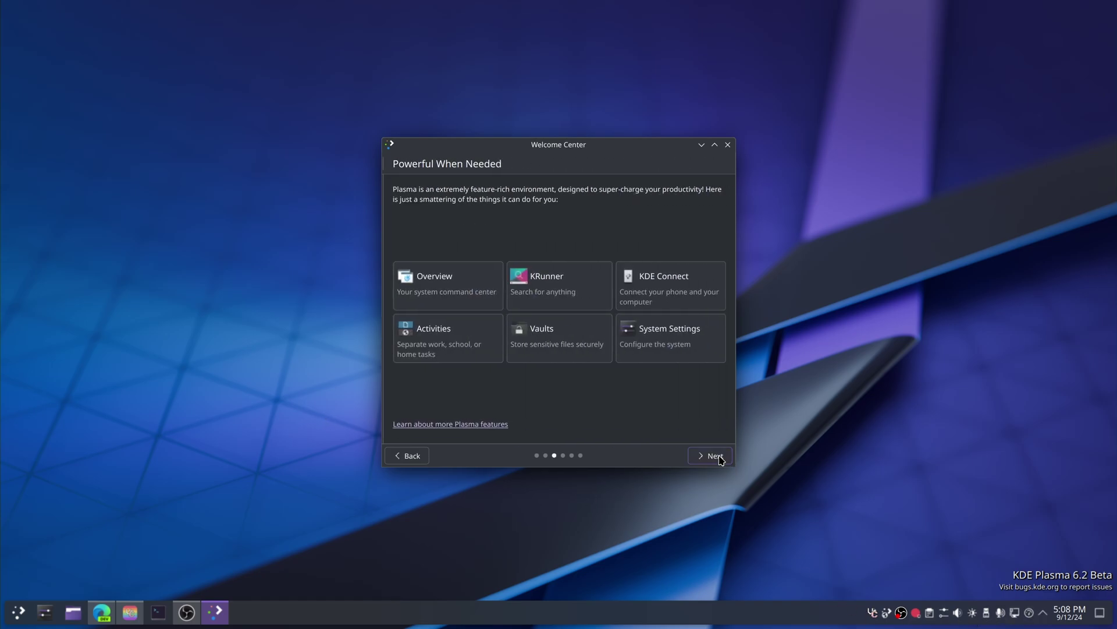
{"action": "left_click", "coordinate": [711, 453]}
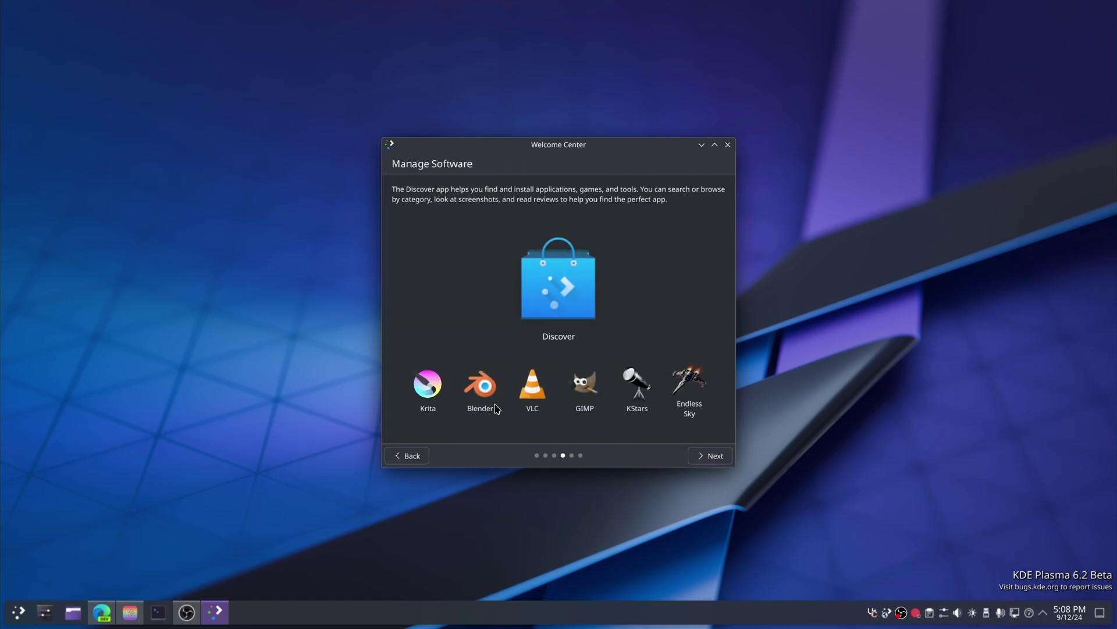
{"action": "left_click", "coordinate": [721, 460]}
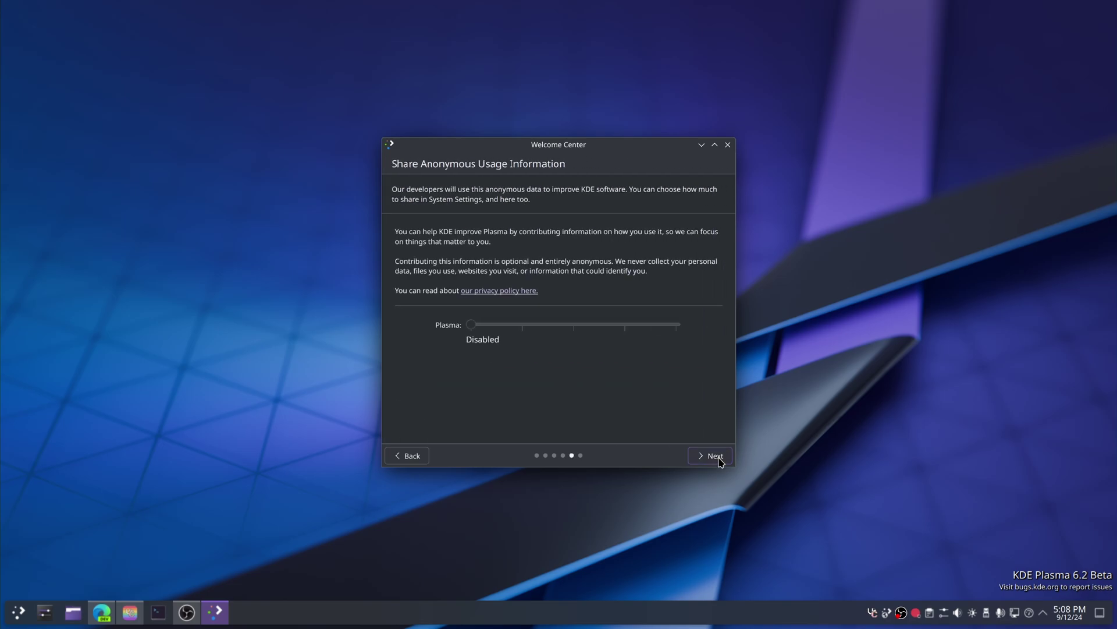
{"action": "left_click", "coordinate": [721, 459]}
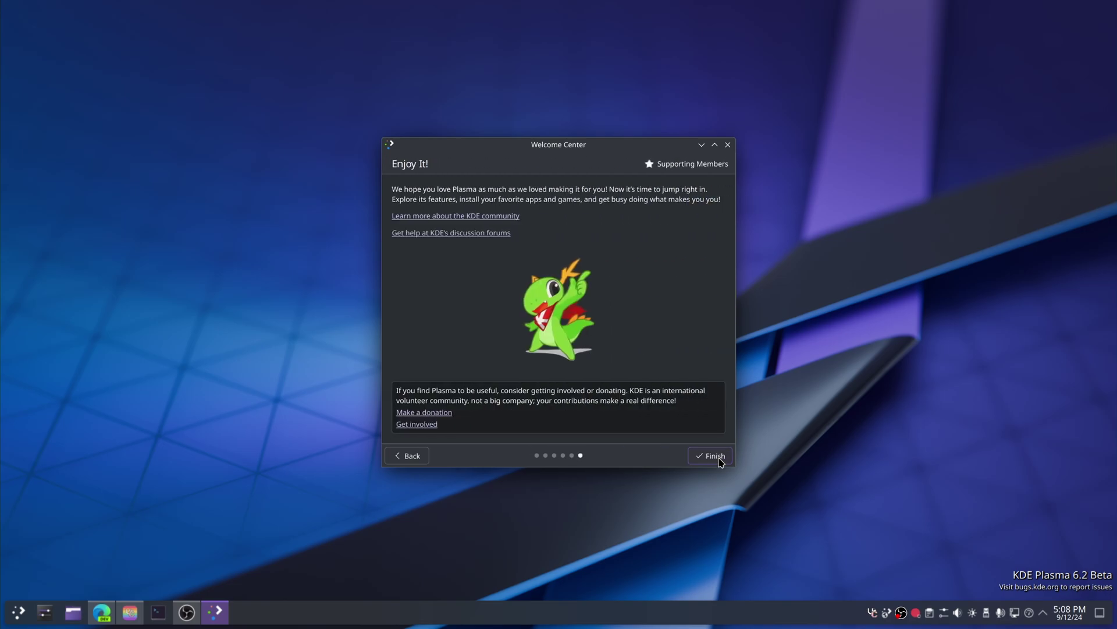
Set Plasma usage sharing to detailed system information and usage statistics, then finish the tour
{"action": "left_click", "coordinate": [402, 456]}
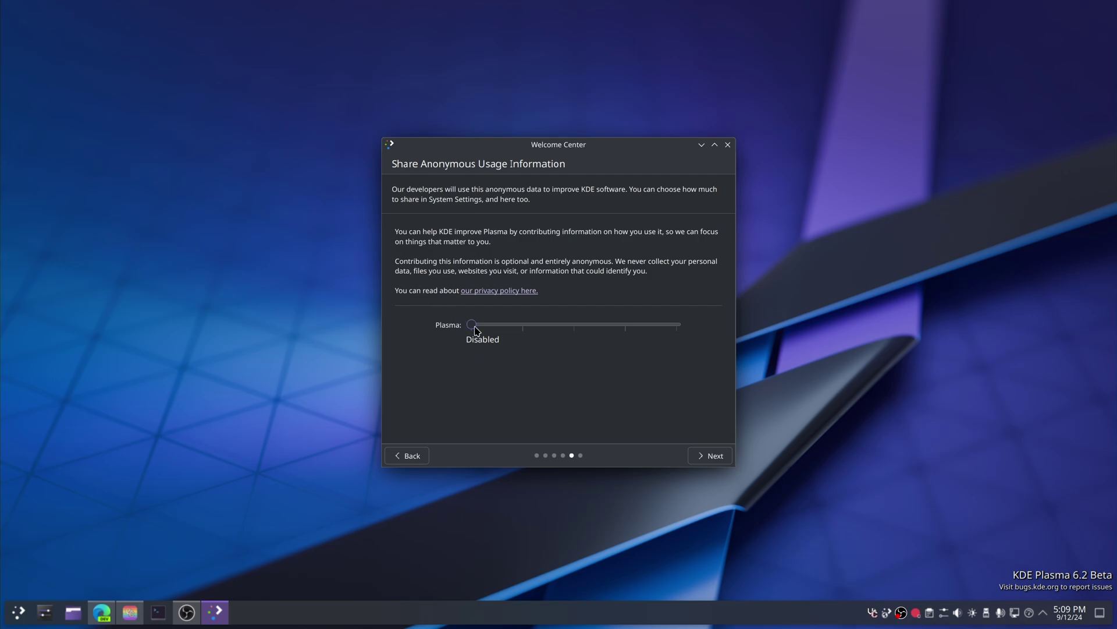
{"action": "left_click_drag", "start_coordinate": [472, 324], "coordinate": [715, 342]}
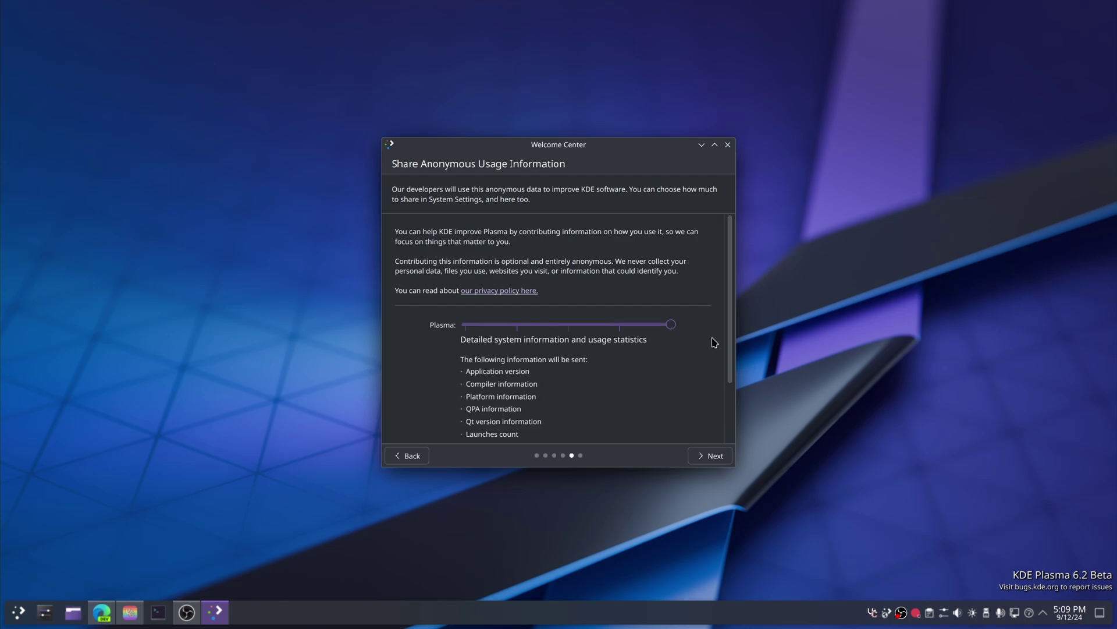
{"action": "scroll", "coordinate": [688, 361], "scroll_direction": "down", "scroll_amount": 3}
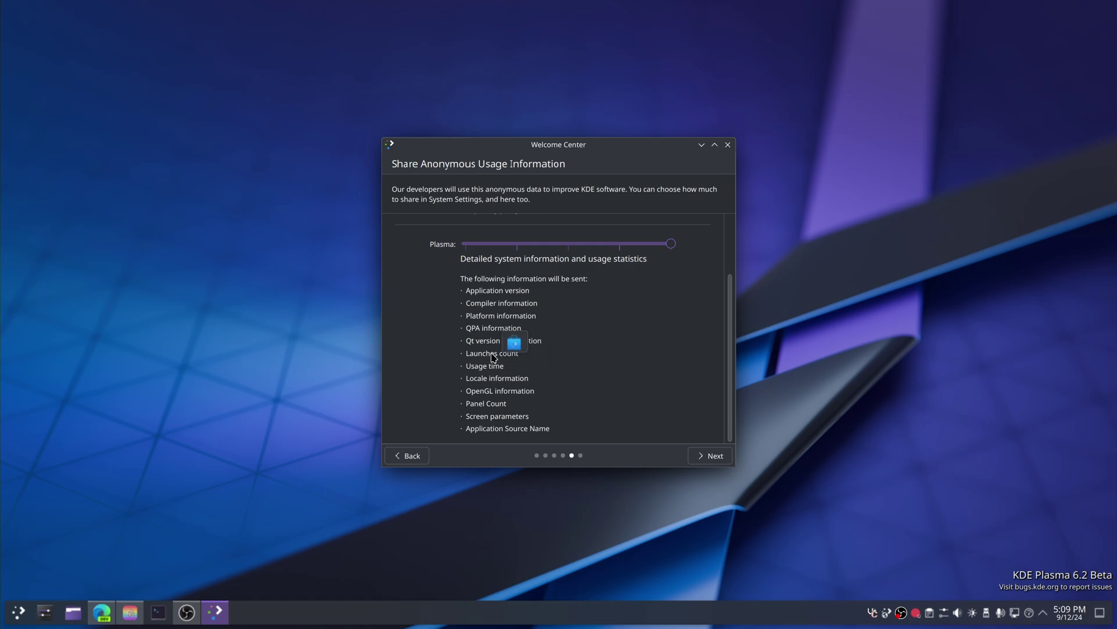
{"action": "left_click", "coordinate": [714, 454]}
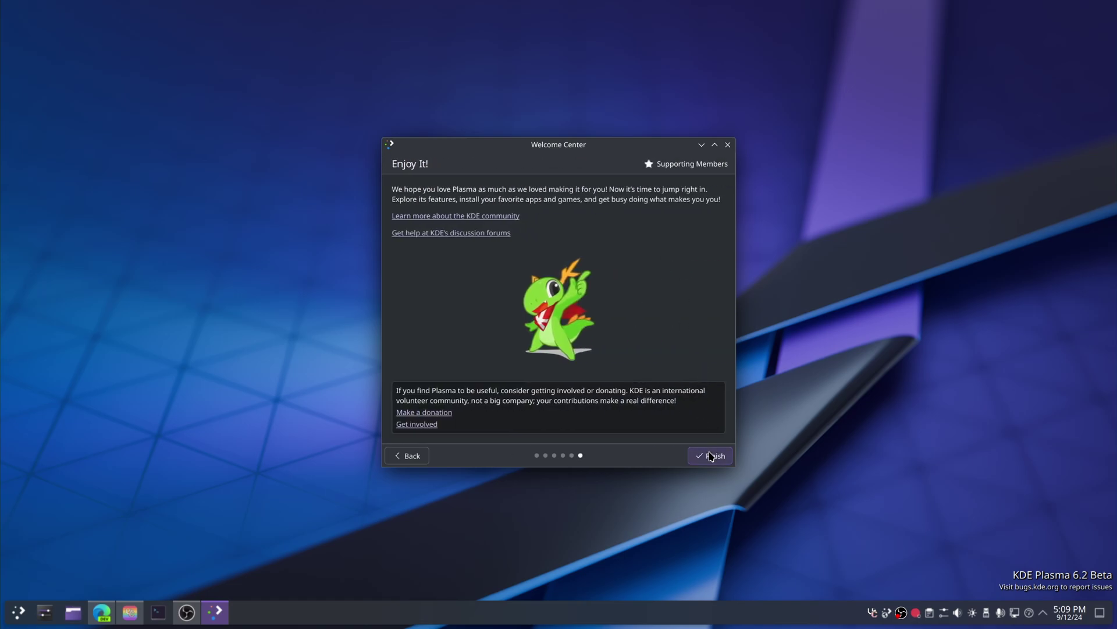
{"action": "left_click", "coordinate": [711, 456]}
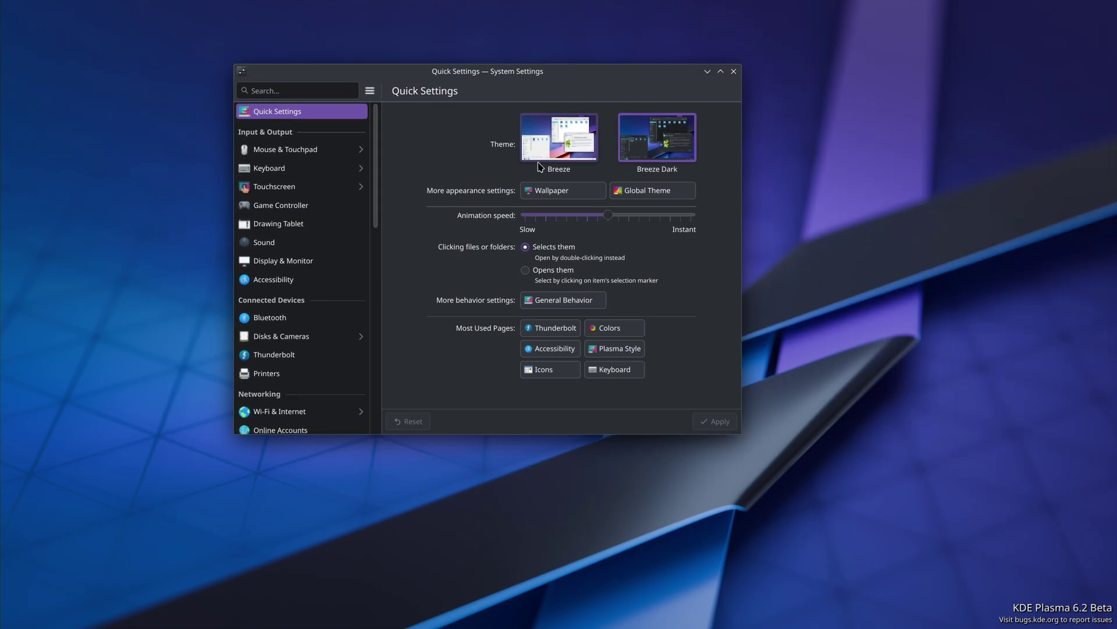
Place DP-1 left and DP-2 right of the Dell monitor, keep the layout, and apply on close
{"action": "left_click", "coordinate": [274, 261]}
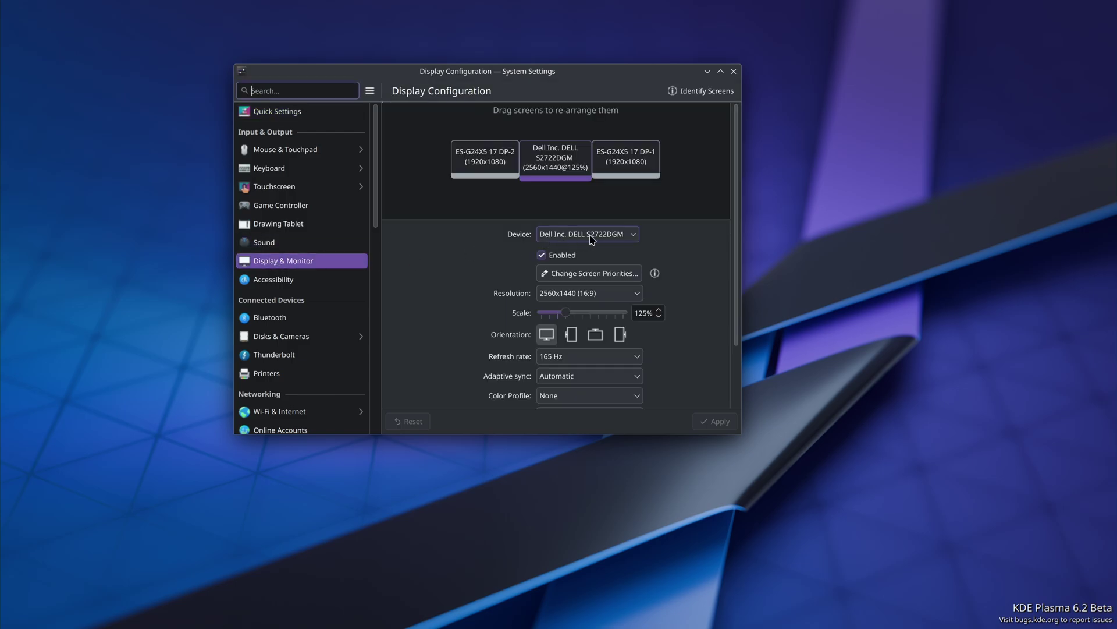
{"action": "left_click_drag", "start_coordinate": [518, 80], "coordinate": [368, 83]}
{"action": "left_click", "coordinate": [335, 169]}
{"action": "left_click_drag", "start_coordinate": [335, 169], "coordinate": [448, 189]}
{"action": "left_click_drag", "start_coordinate": [387, 152], "coordinate": [304, 155]}
{"action": "left_click_drag", "start_coordinate": [495, 218], "coordinate": [489, 198]}
{"action": "left_click", "coordinate": [564, 431]}
{"action": "left_click", "coordinate": [424, 270]}
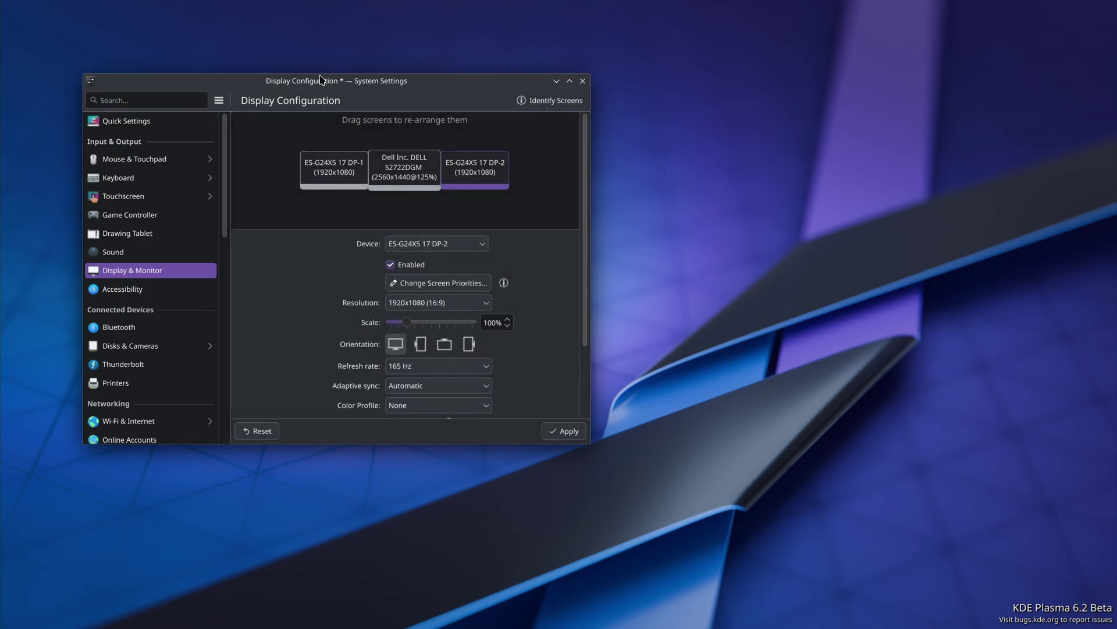
{"action": "left_click", "coordinate": [581, 82]}
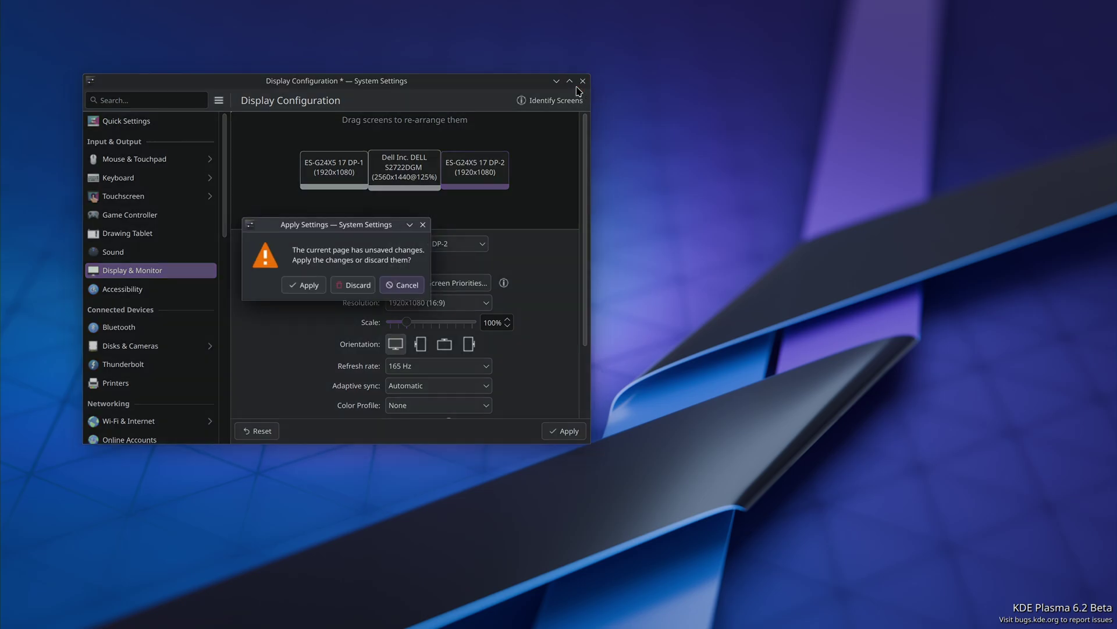
{"action": "left_click", "coordinate": [309, 285]}
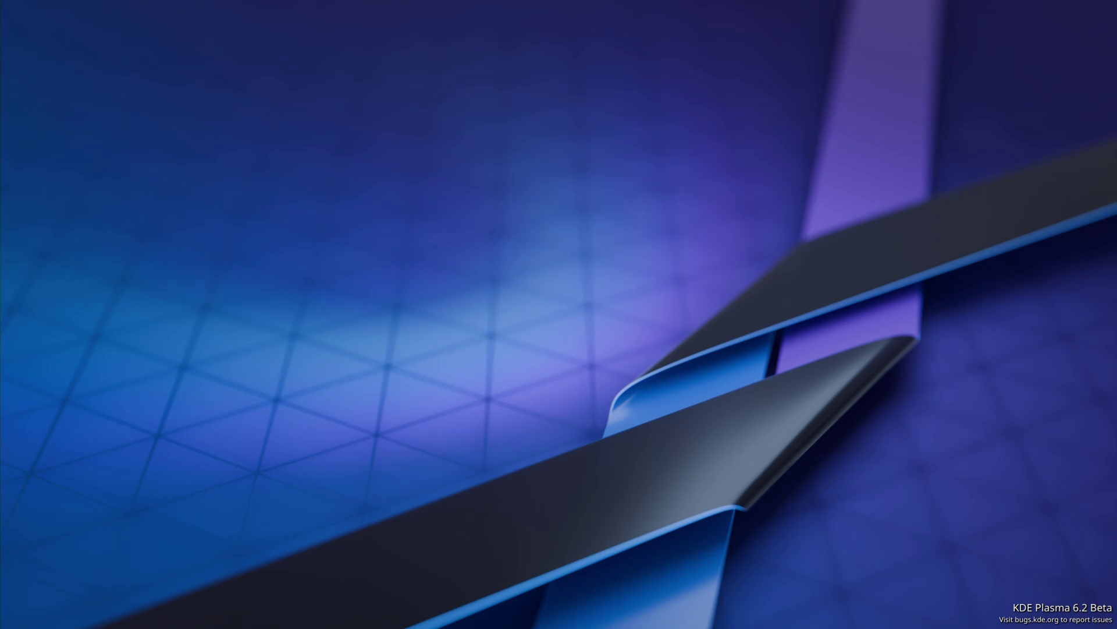
{"action": "key", "text": "super+e"}
{"action": "left_click_drag", "start_coordinate": [662, 275], "coordinate": [695, 355]}
{"action": "left_click_drag", "start_coordinate": [722, 434], "coordinate": [797, 496]}
{"action": "left_click_drag", "start_coordinate": [505, 183], "coordinate": [366, 83]}
{"action": "left_click", "coordinate": [655, 77]}
{"action": "key", "text": "super+e"}
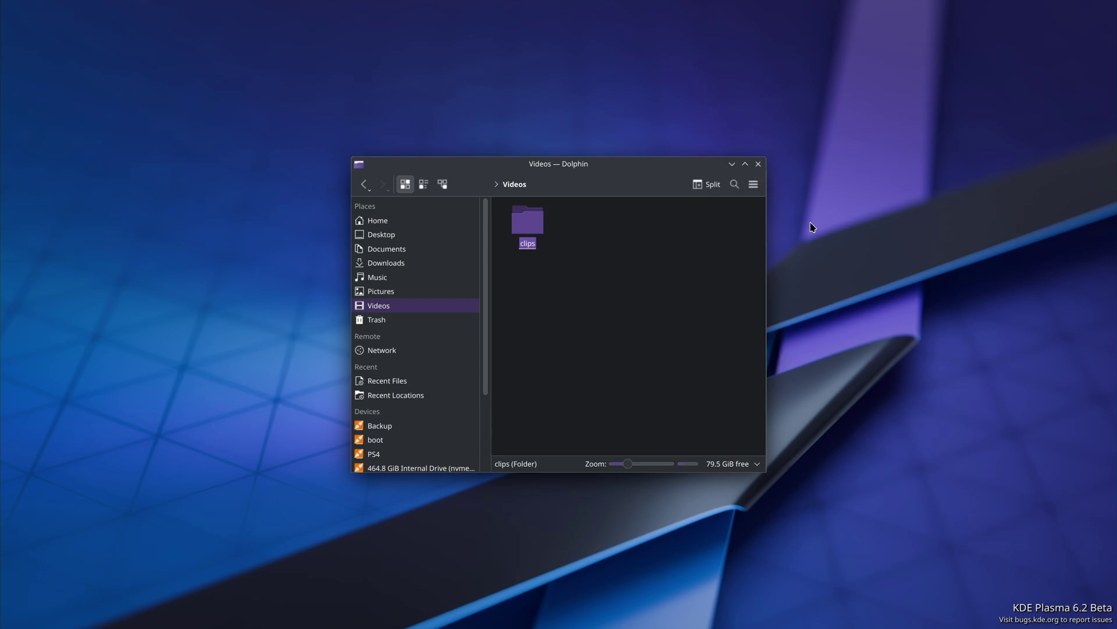
{"action": "left_click", "coordinate": [759, 163]}
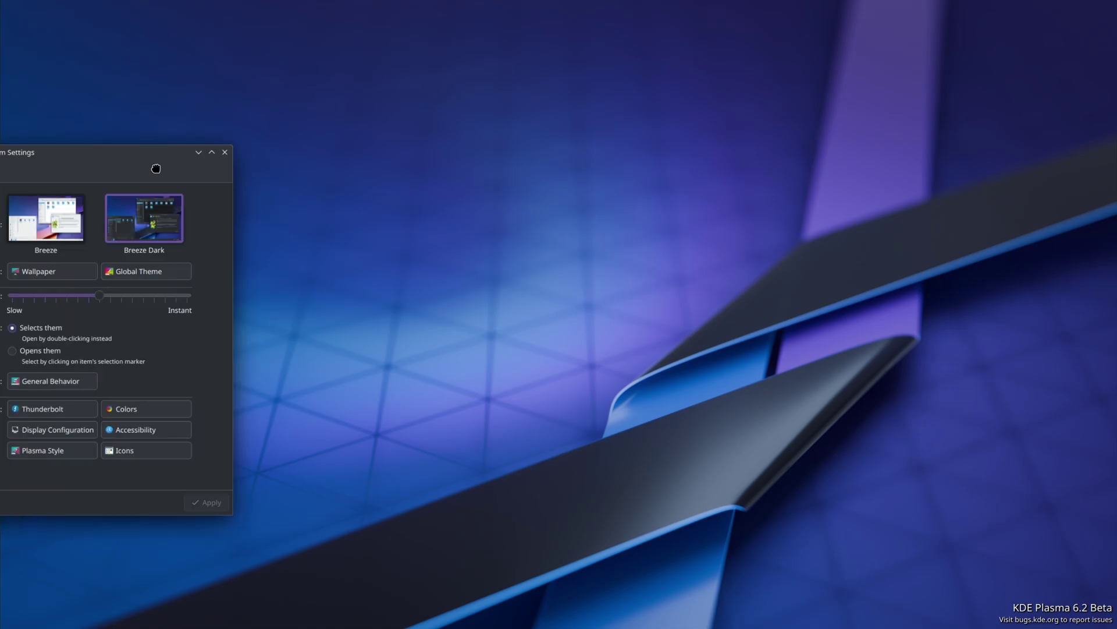
Set the account avatar to the MC logo picture, cropped to the full circle
{"action": "scroll", "coordinate": [401, 373], "scroll_direction": "down", "scroll_amount": 15}
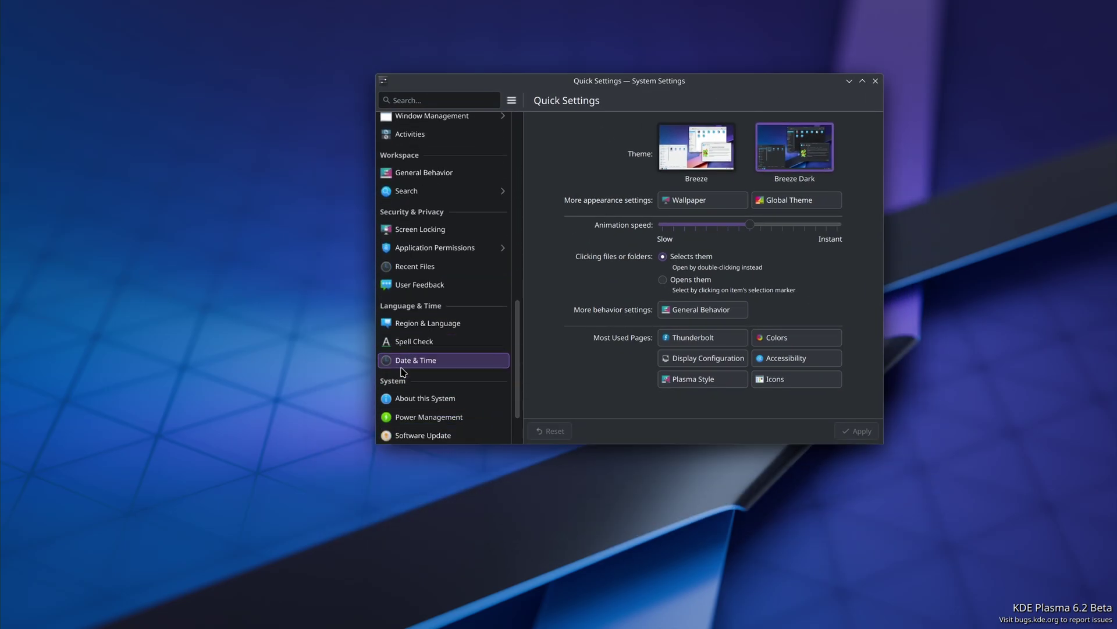
{"action": "left_click", "coordinate": [445, 388]}
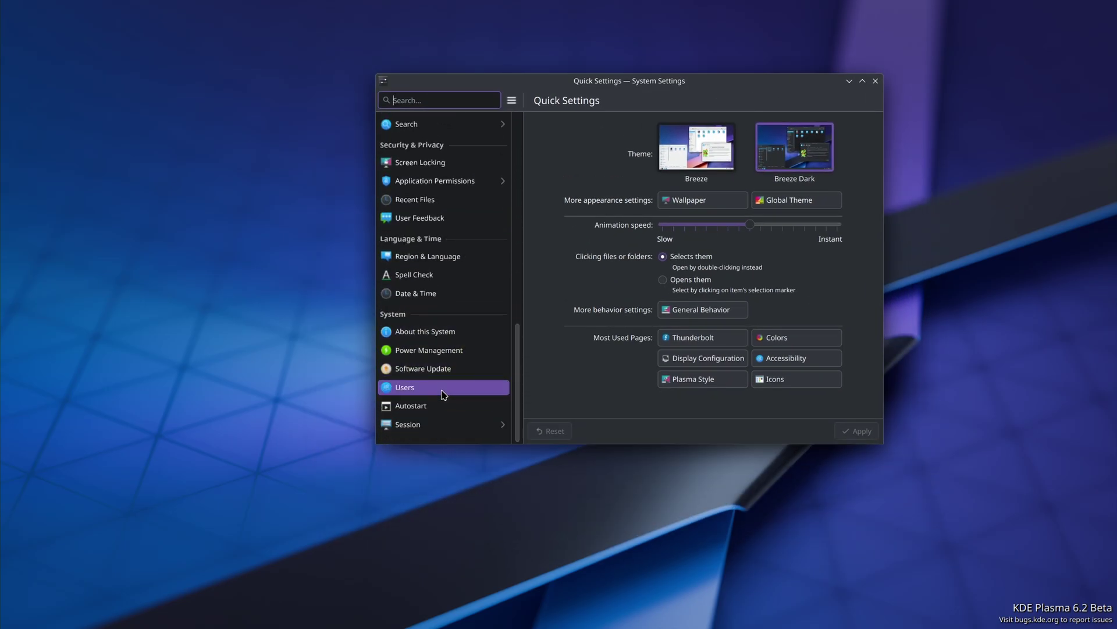
{"action": "left_click", "coordinate": [776, 155]}
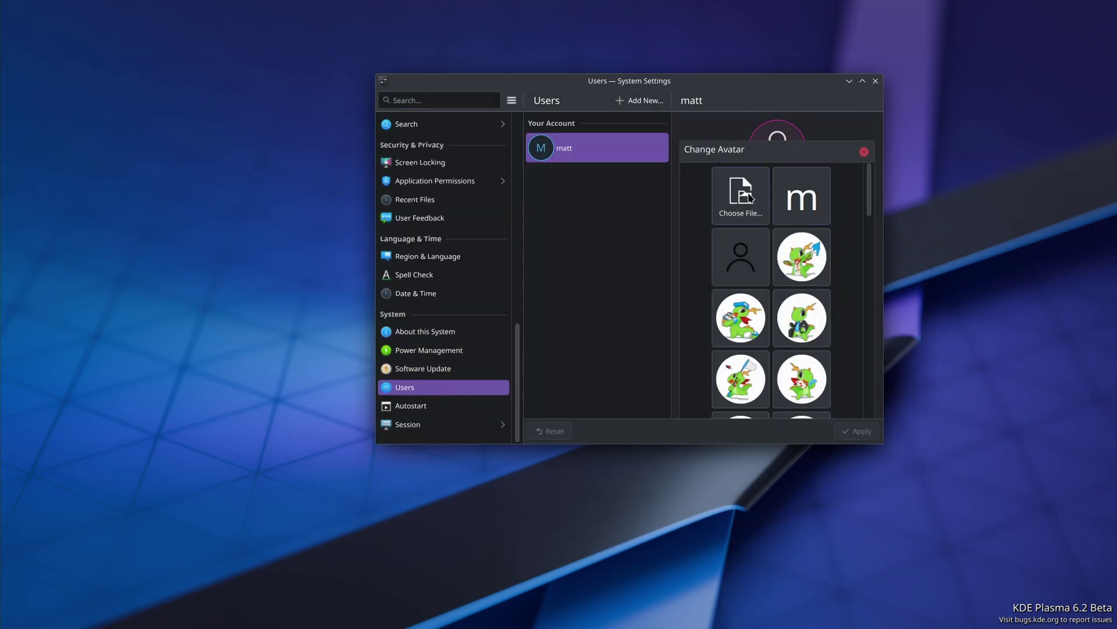
{"action": "left_click", "coordinate": [760, 199]}
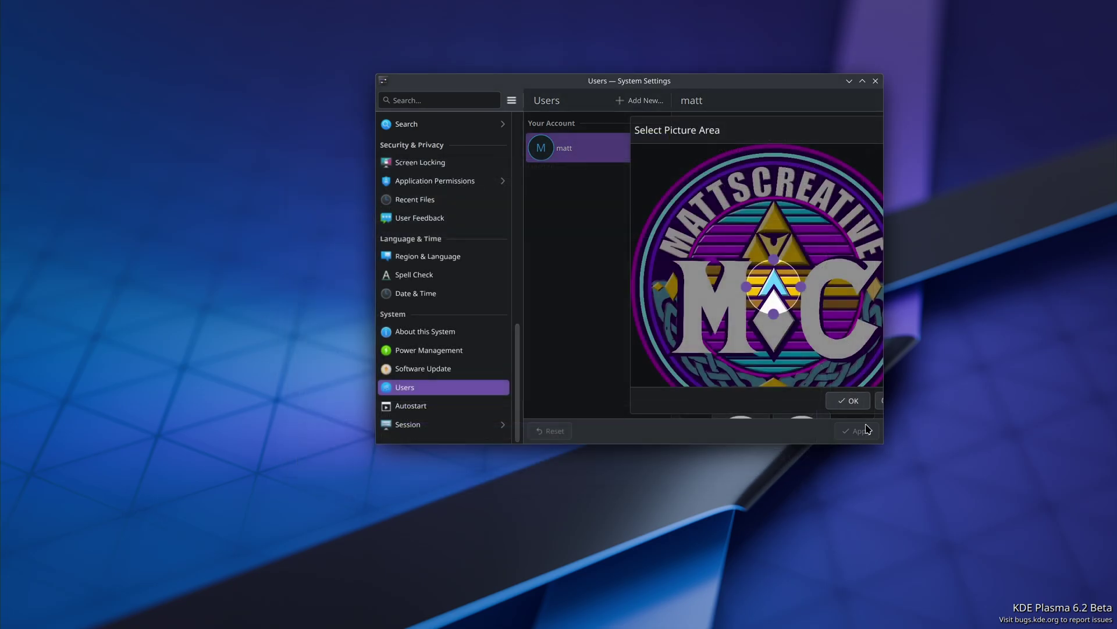
{"action": "left_click_drag", "start_coordinate": [880, 445], "coordinate": [1042, 598]}
{"action": "left_click_drag", "start_coordinate": [748, 79], "coordinate": [456, 39]}
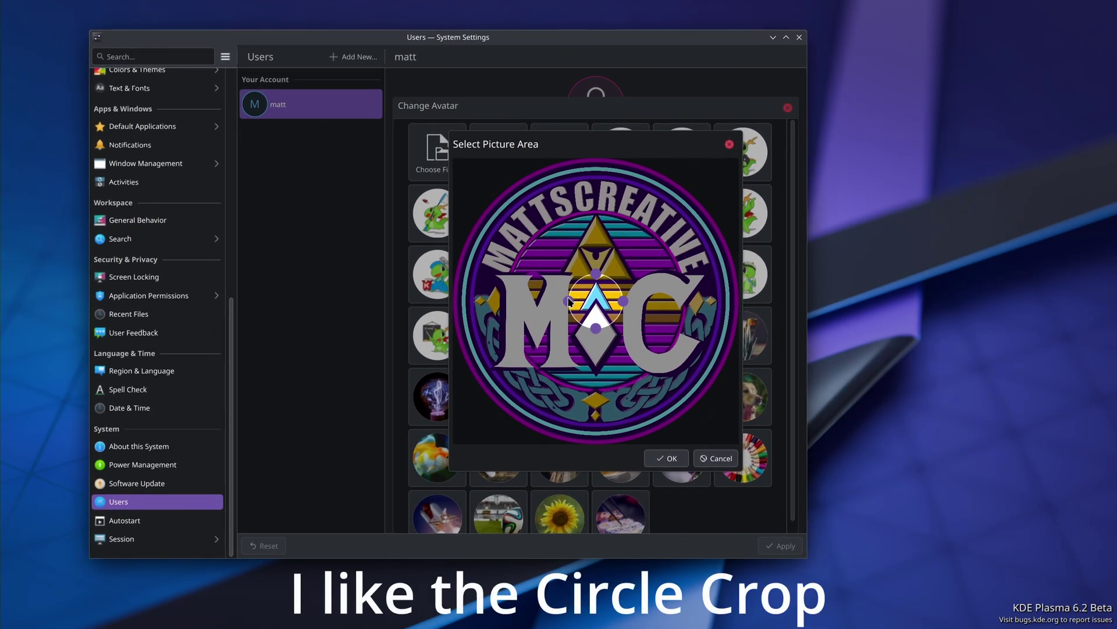
{"action": "left_click_drag", "start_coordinate": [563, 303], "coordinate": [434, 338]}
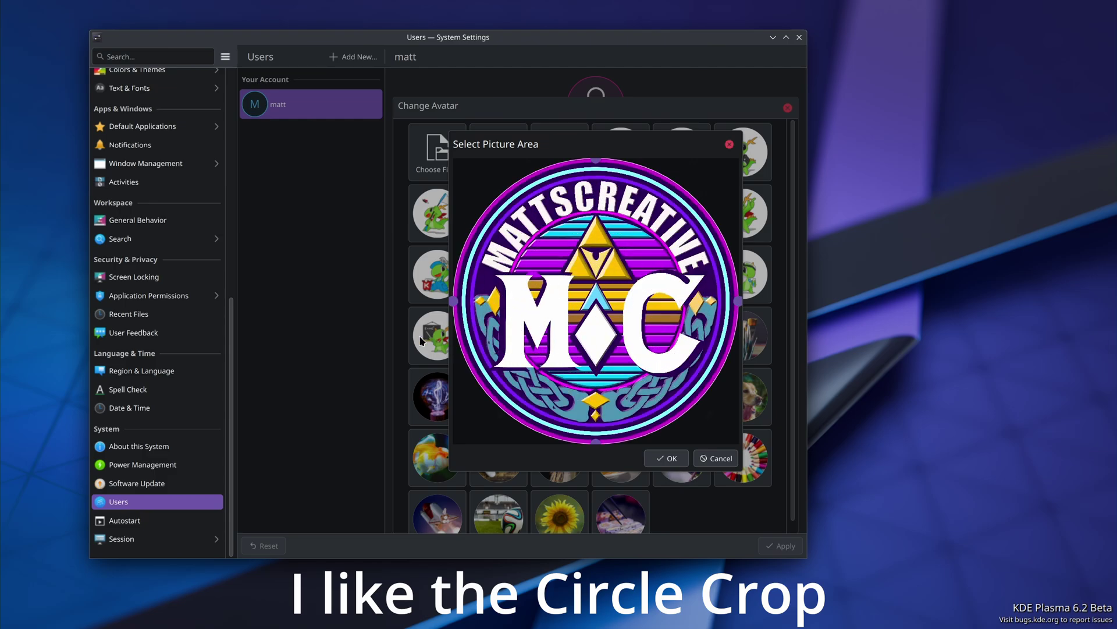
{"action": "left_click", "coordinate": [665, 459]}
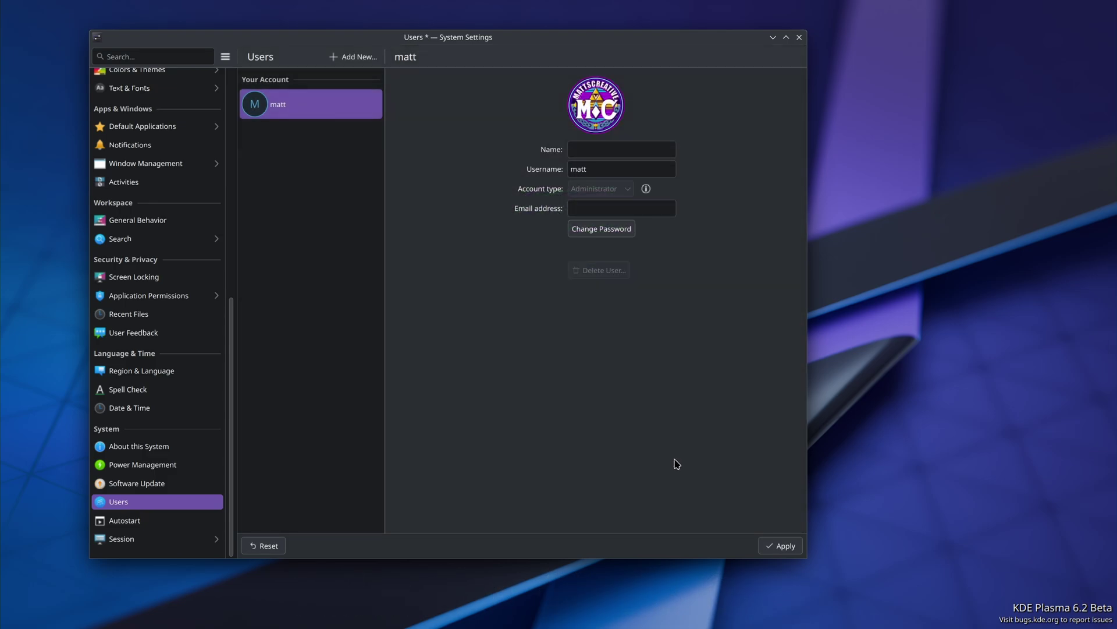
Enter the account's full name, apply, and close System Settings
{"action": "left_click", "coordinate": [629, 148]}
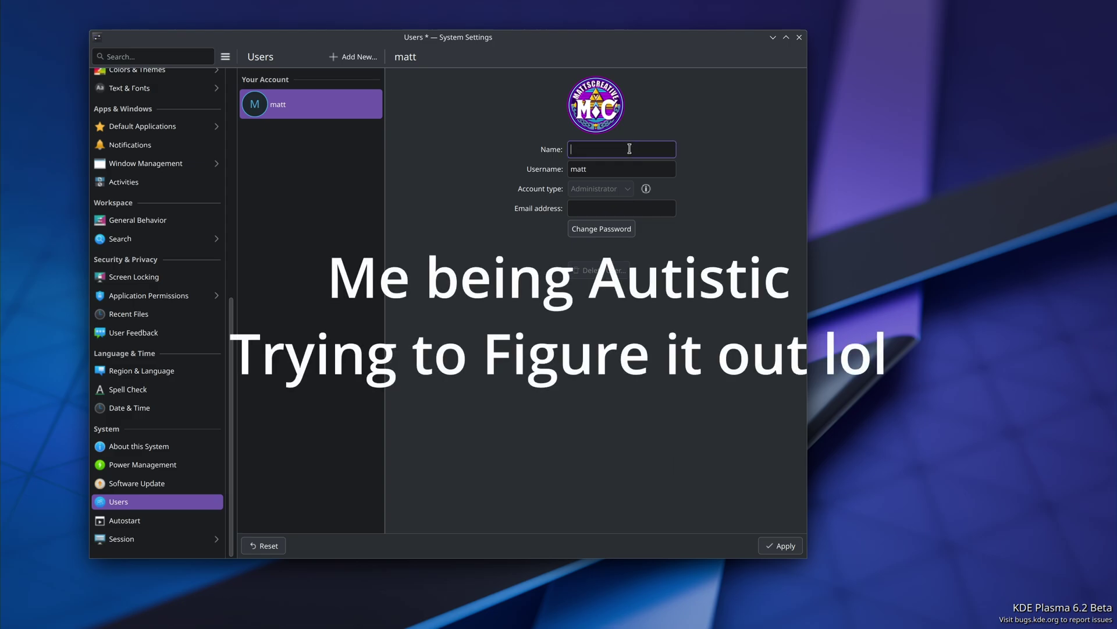
{"action": "type", "text": "Matt"}
{"action": "left_click", "coordinate": [778, 548]}
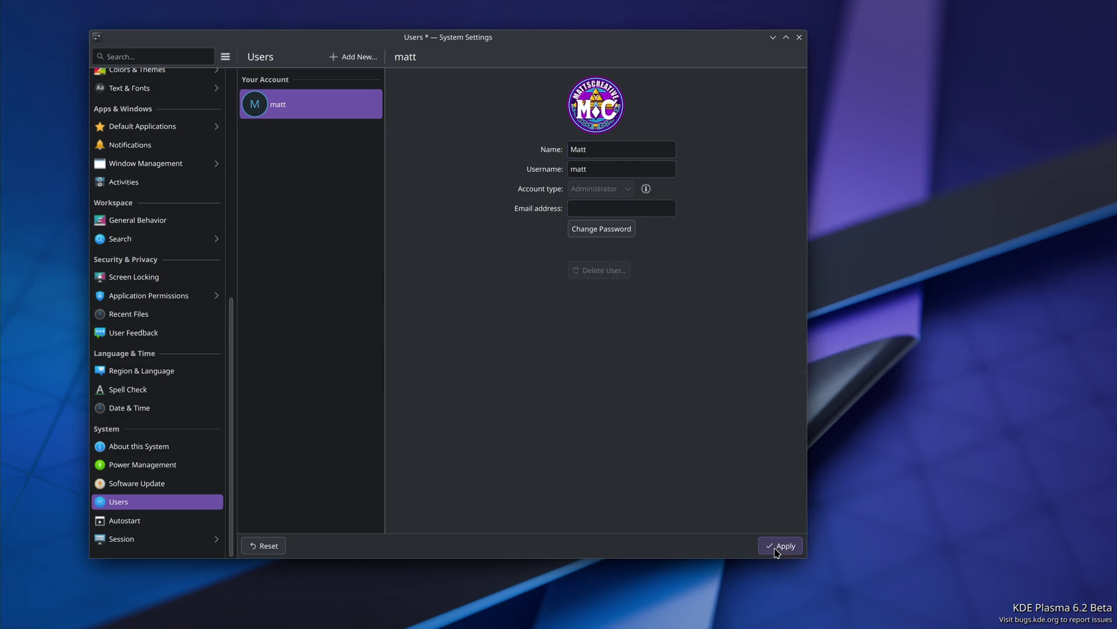
{"action": "left_click", "coordinate": [799, 37]}
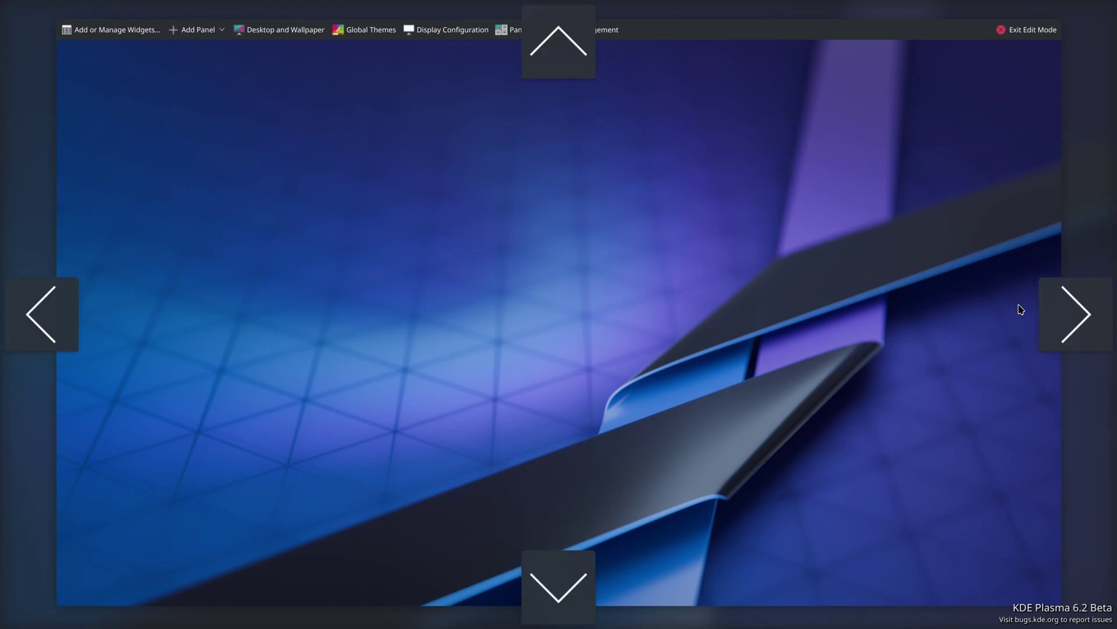
{"action": "left_click", "coordinate": [1078, 315]}
{"action": "left_click", "coordinate": [1080, 319]}
{"action": "left_click", "coordinate": [524, 559]}
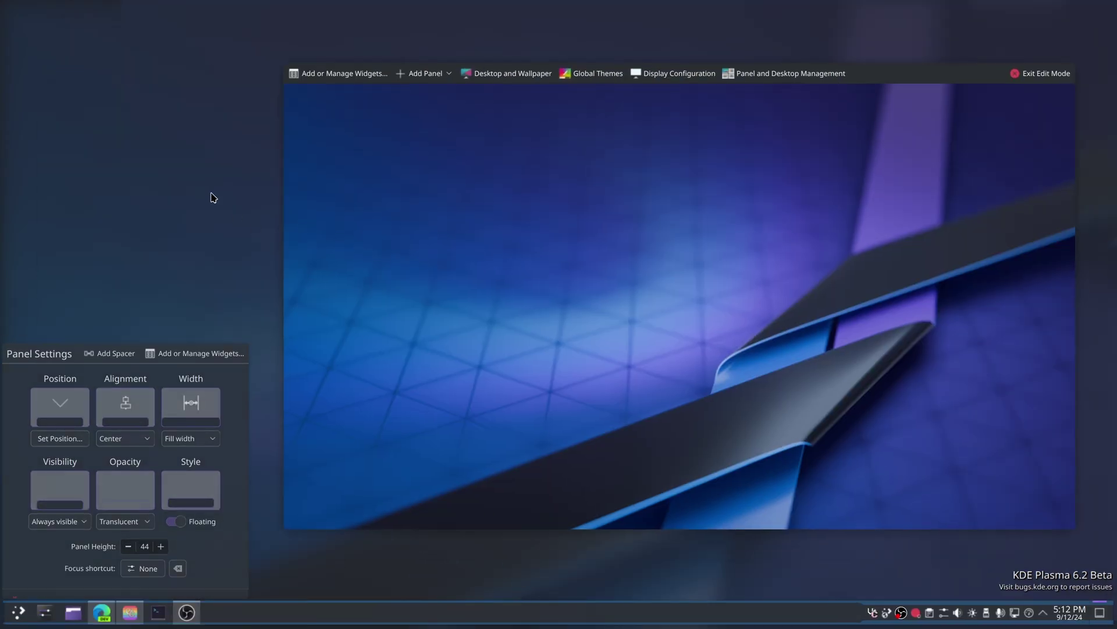
{"action": "left_click", "coordinate": [211, 197]}
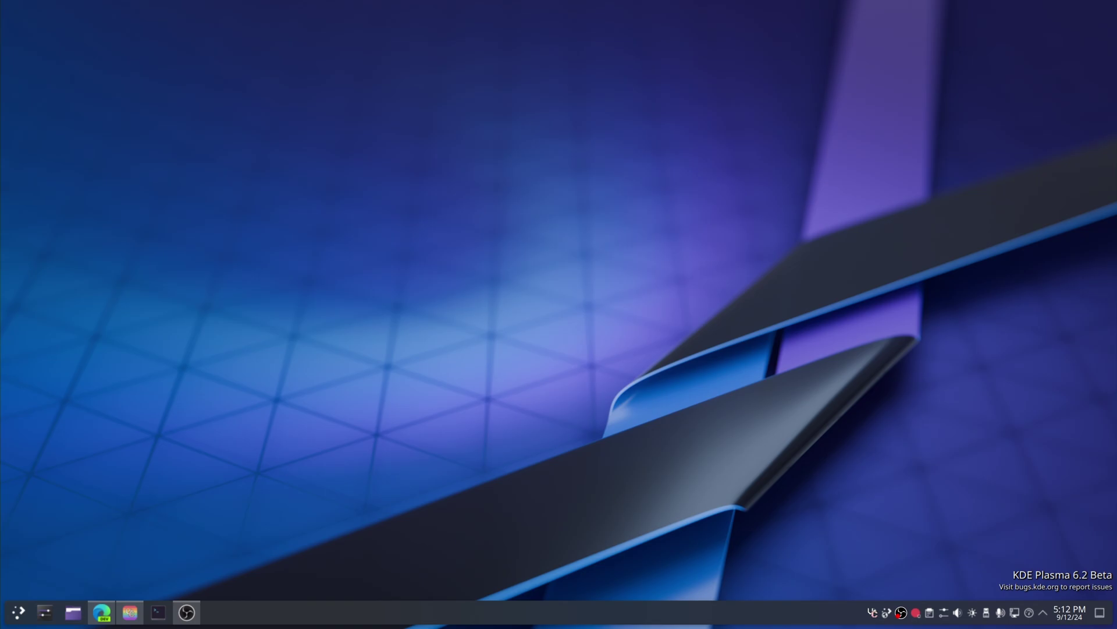
Create a new Link to Application on the desktop and name it Davinci Resolve 19
{"action": "right_click", "coordinate": [538, 350]}
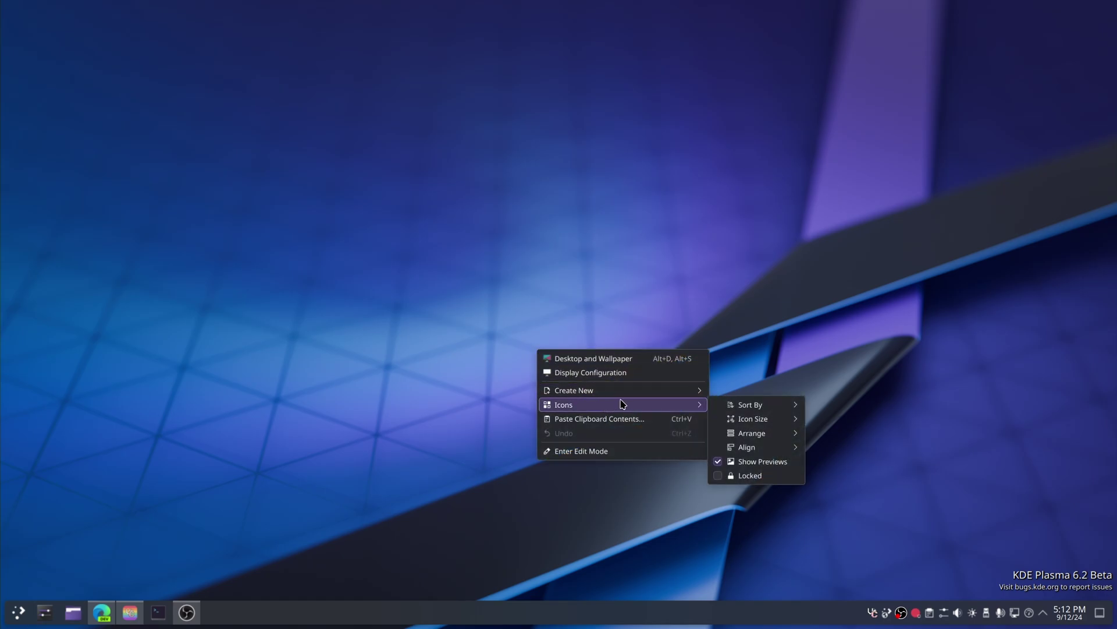
{"action": "mouse_move", "coordinate": [640, 394]}
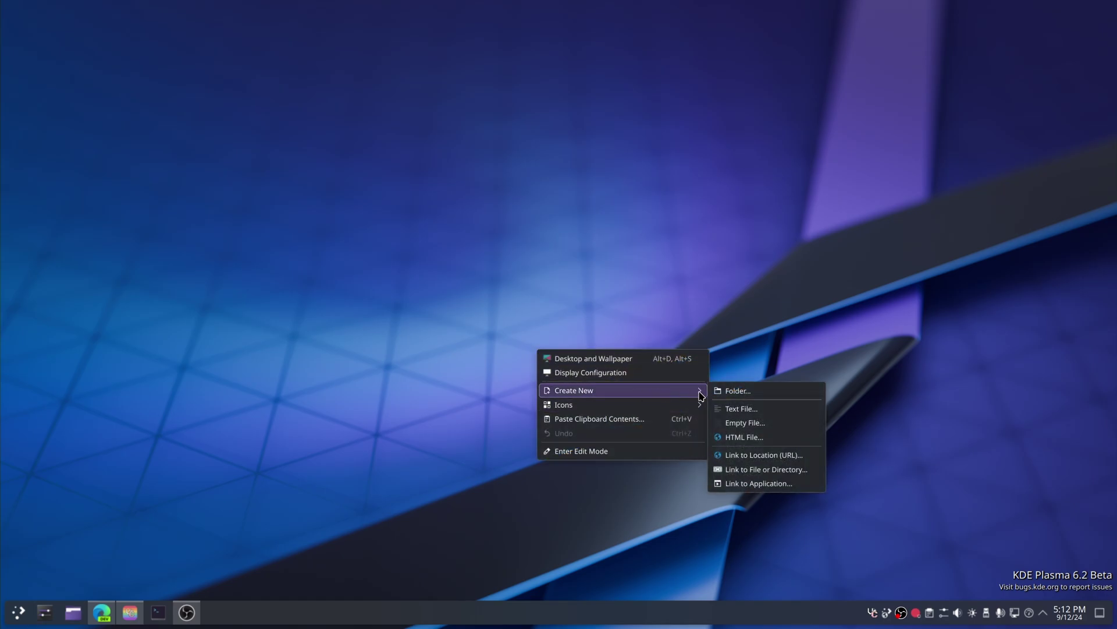
{"action": "left_click", "coordinate": [773, 483]}
{"action": "type", "text": "Davinci Resolve 19.01"}
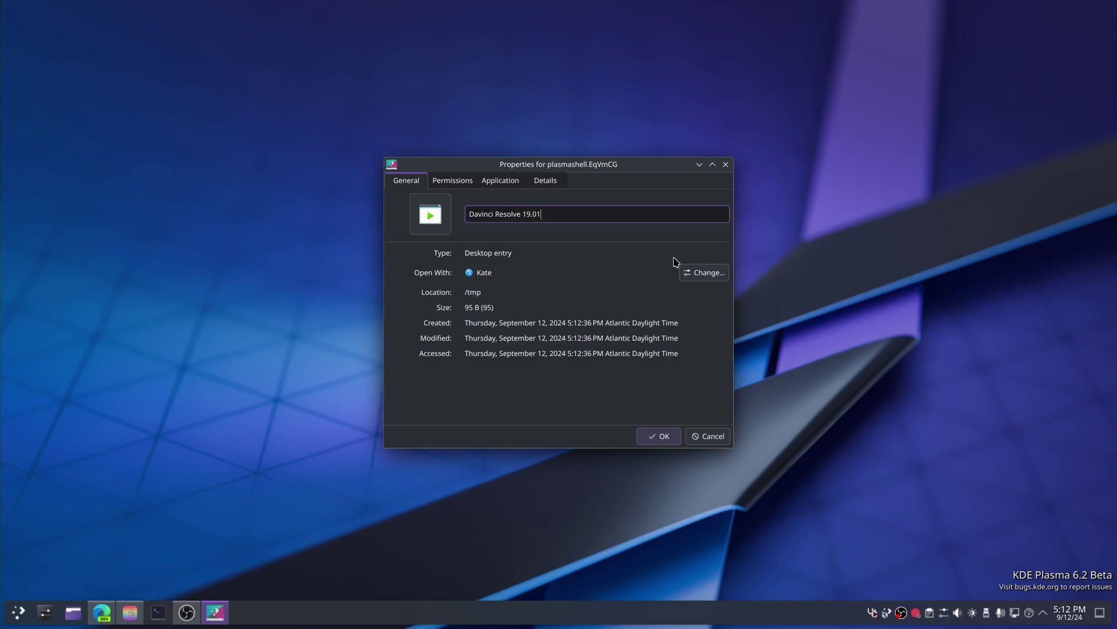
Browse for the link's program on the internal drive, into the @ root folder
{"action": "left_click", "coordinate": [505, 180]}
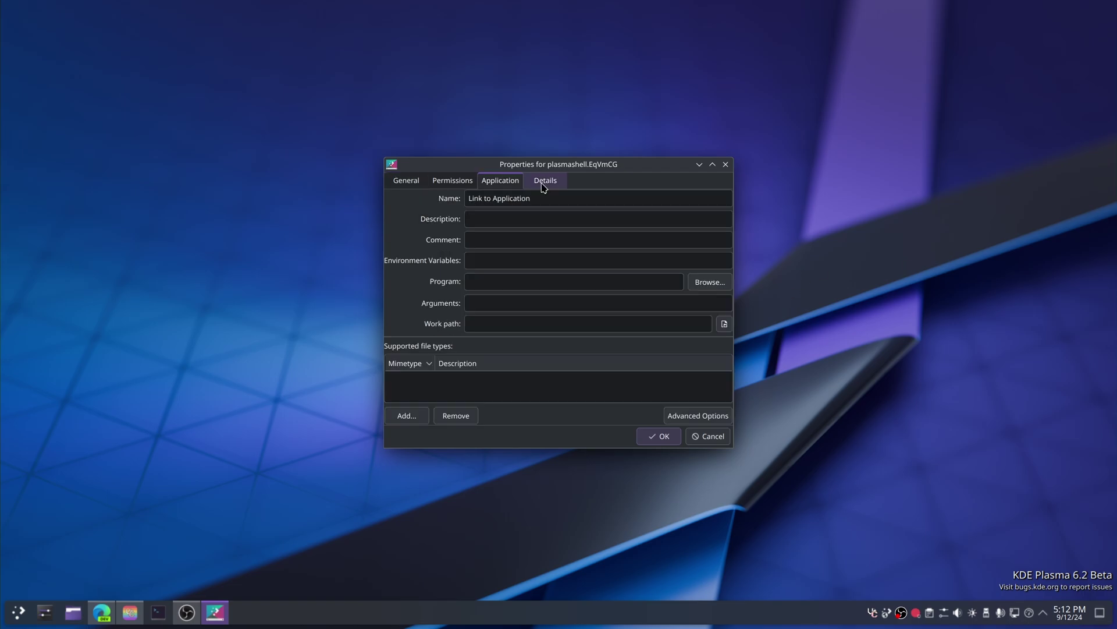
{"action": "left_click", "coordinate": [722, 286]}
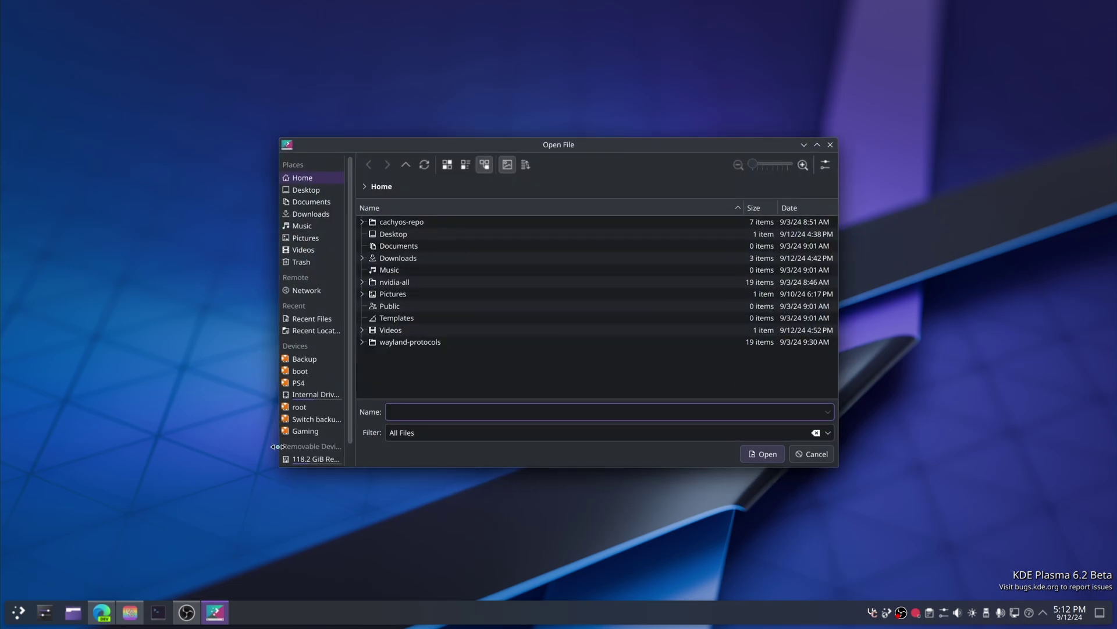
{"action": "left_click", "coordinate": [316, 394]}
{"action": "double_click", "coordinate": [390, 246]}
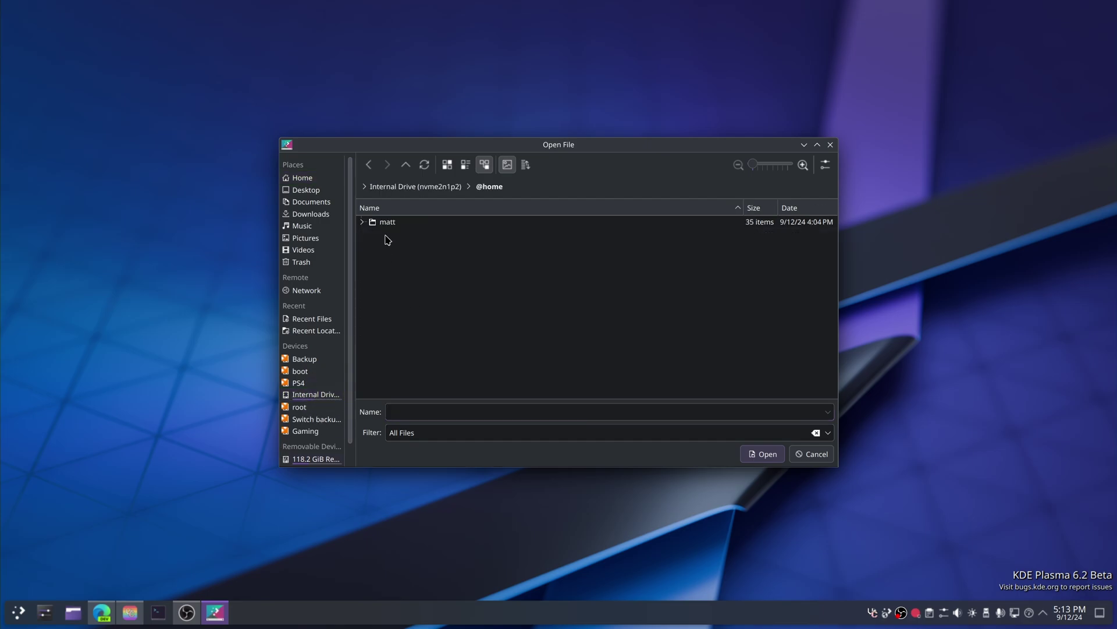
{"action": "left_click", "coordinate": [369, 164]}
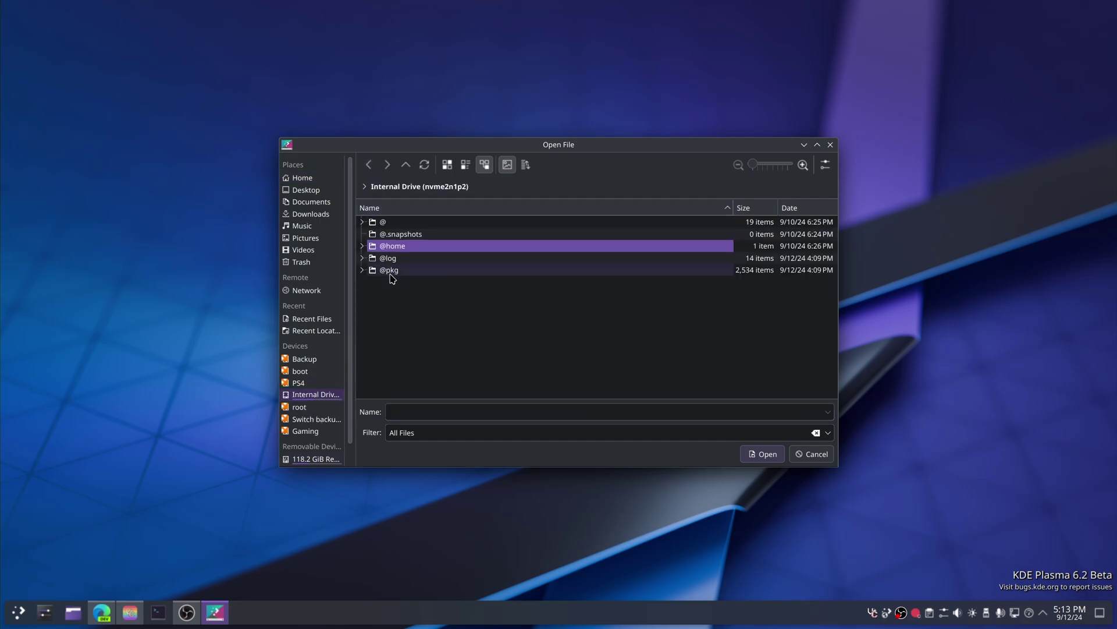
{"action": "left_click", "coordinate": [386, 224]}
{"action": "double_click", "coordinate": [385, 223]}
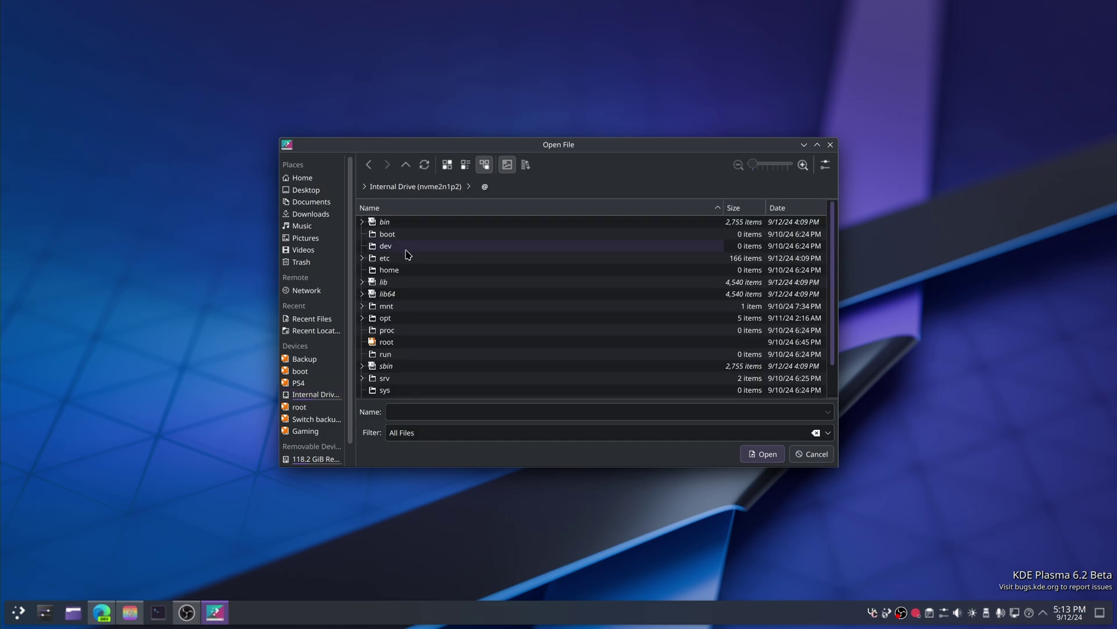
Choose /opt/resolve/bin/resolve as the link's program
{"action": "left_click", "coordinate": [414, 305]}
{"action": "left_click", "coordinate": [410, 320]}
{"action": "double_click", "coordinate": [410, 320]}
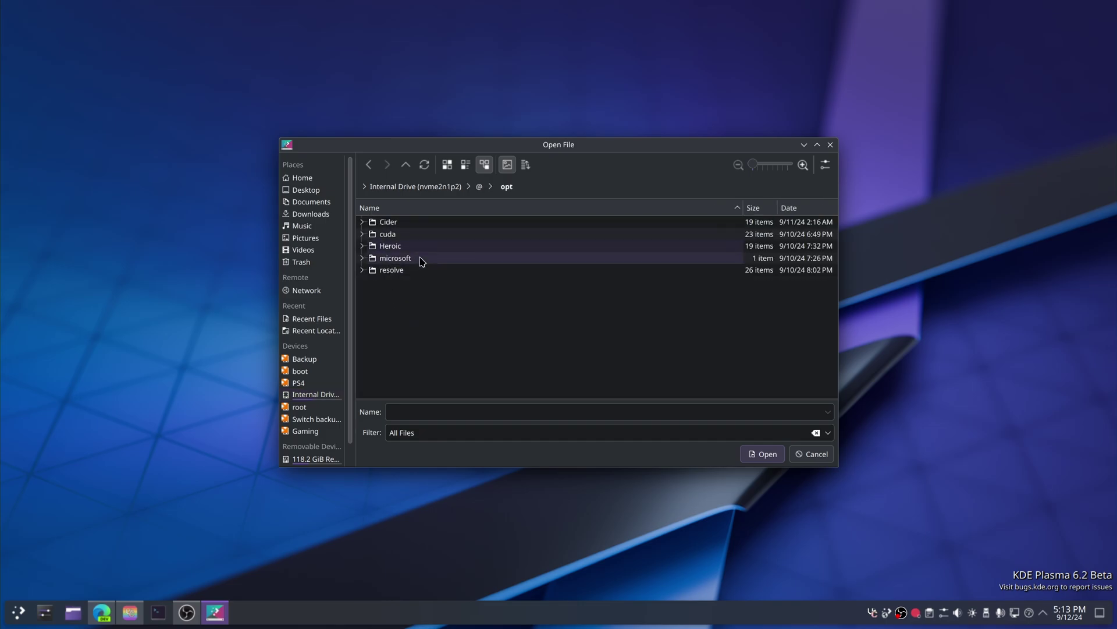
{"action": "double_click", "coordinate": [411, 259]}
{"action": "double_click", "coordinate": [385, 222]}
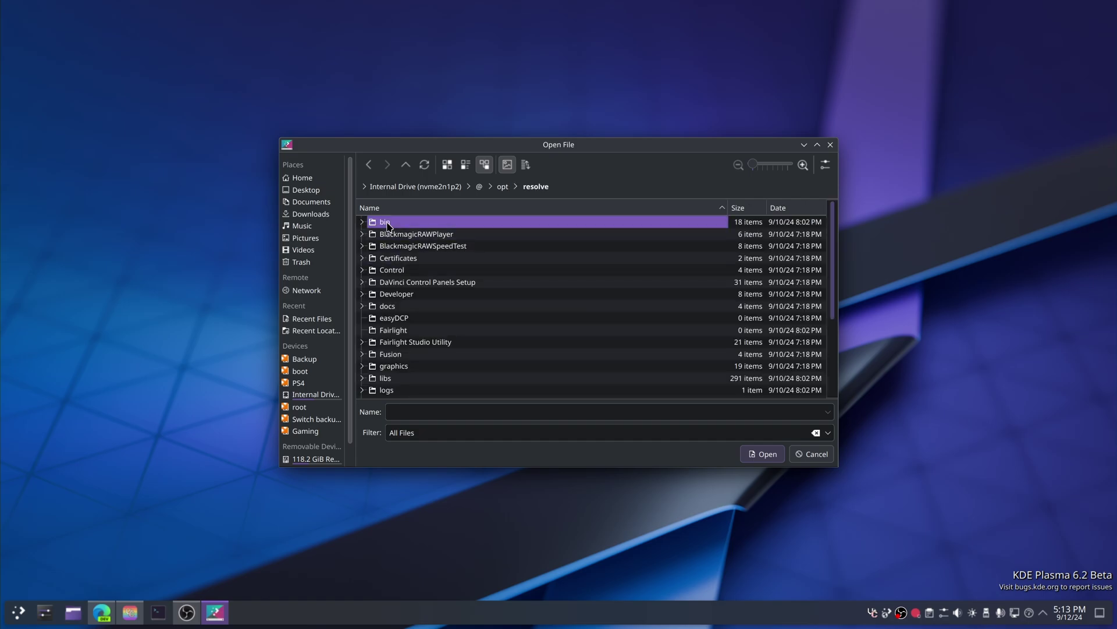
{"action": "scroll", "coordinate": [427, 295], "scroll_direction": "down", "scroll_amount": 2}
{"action": "double_click", "coordinate": [432, 332]}
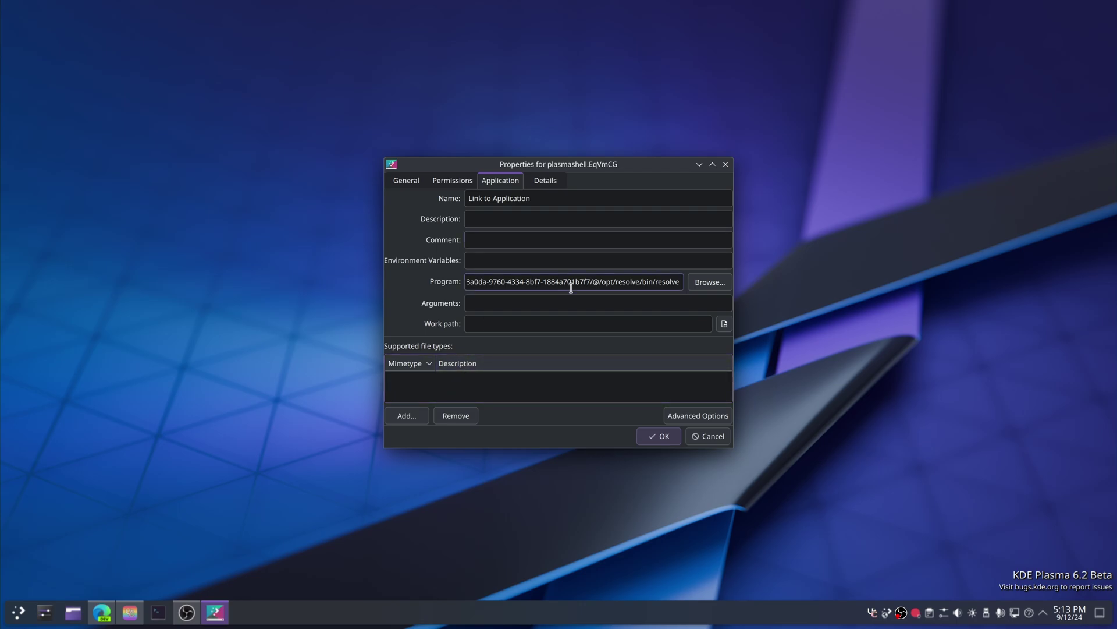
Rename the link to Resolve and save it with OK
{"action": "left_click_drag", "start_coordinate": [545, 201], "coordinate": [463, 189]}
{"action": "type", "text": "Resolve"}
{"action": "left_click", "coordinate": [654, 442]}
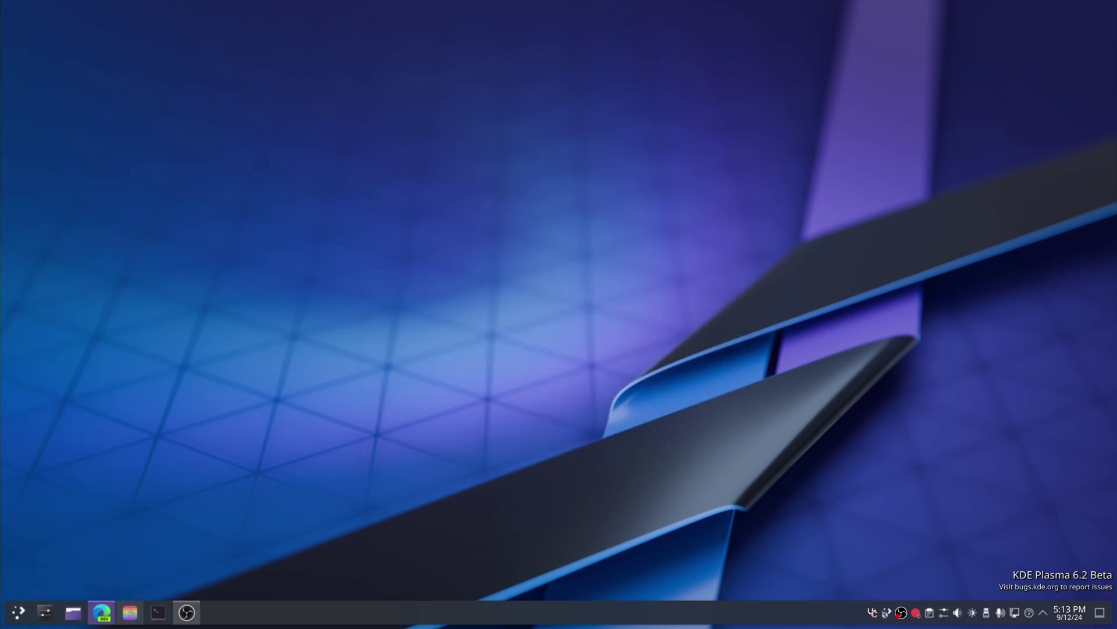
{"action": "left_click", "coordinate": [101, 611]}
{"action": "left_click", "coordinate": [101, 612]}
{"action": "left_click", "coordinate": [101, 612]}
{"action": "left_click", "coordinate": [101, 612]}
{"action": "left_click", "coordinate": [101, 611]}
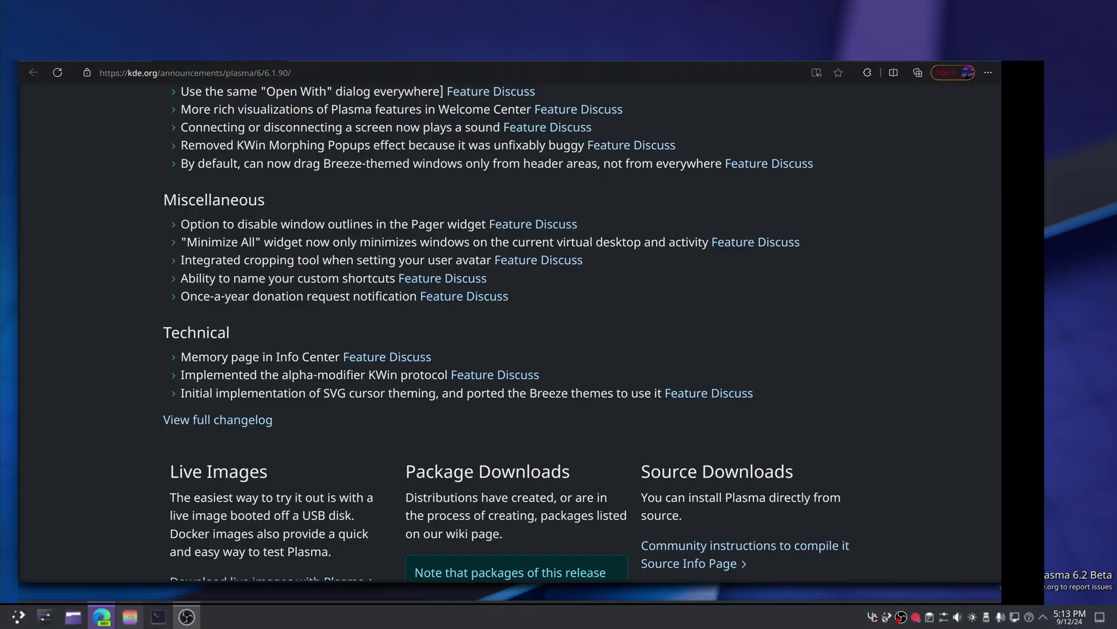
{"action": "left_click", "coordinate": [101, 616]}
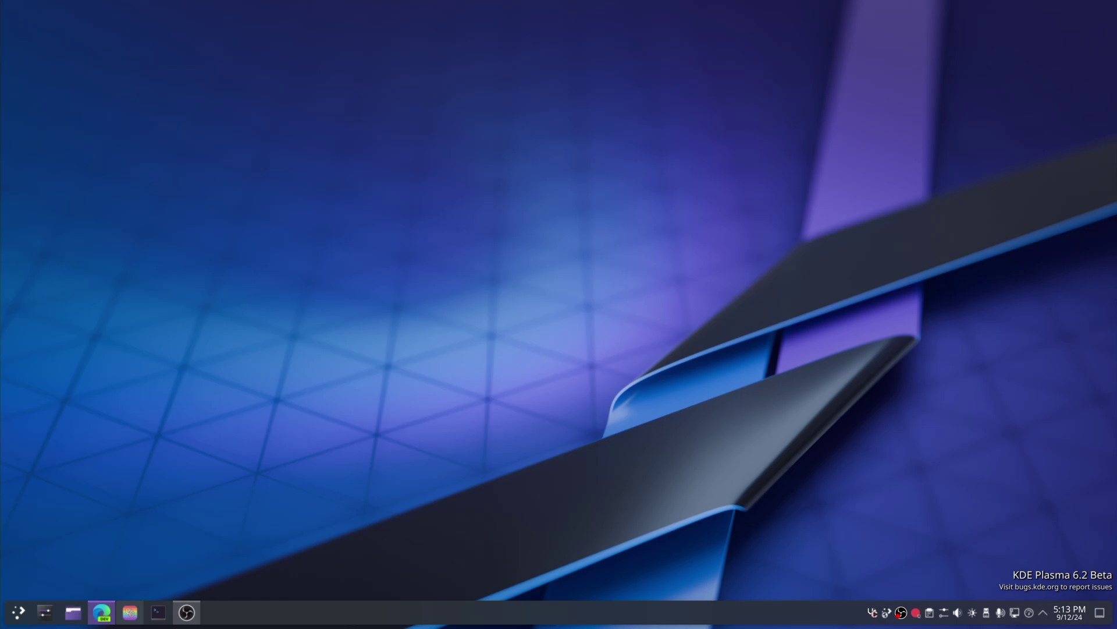
{"action": "right_click", "coordinate": [102, 612]}
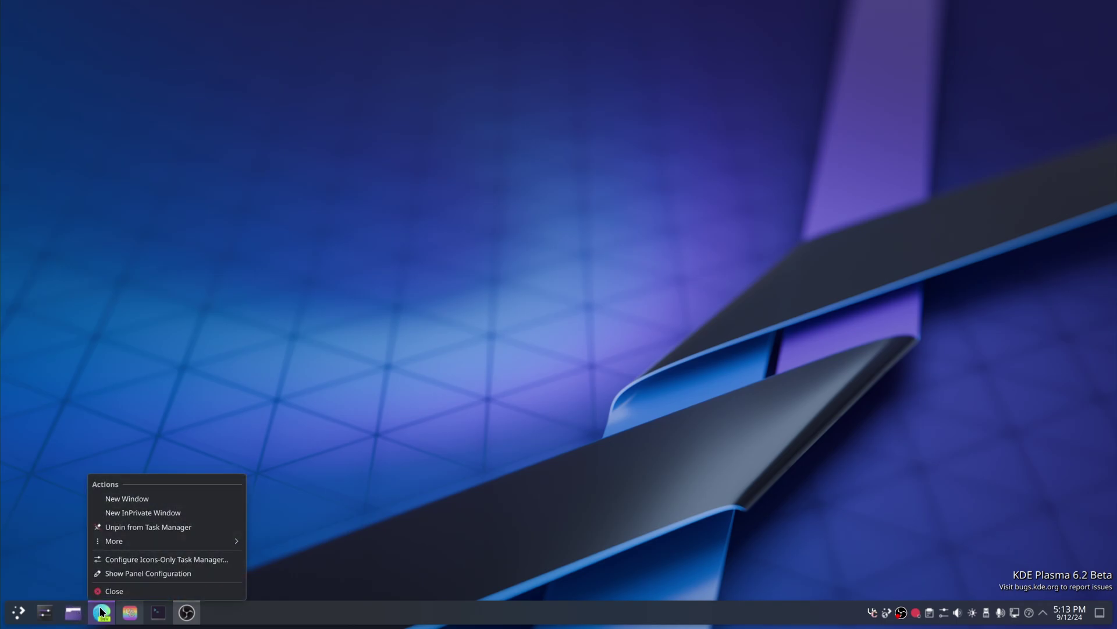